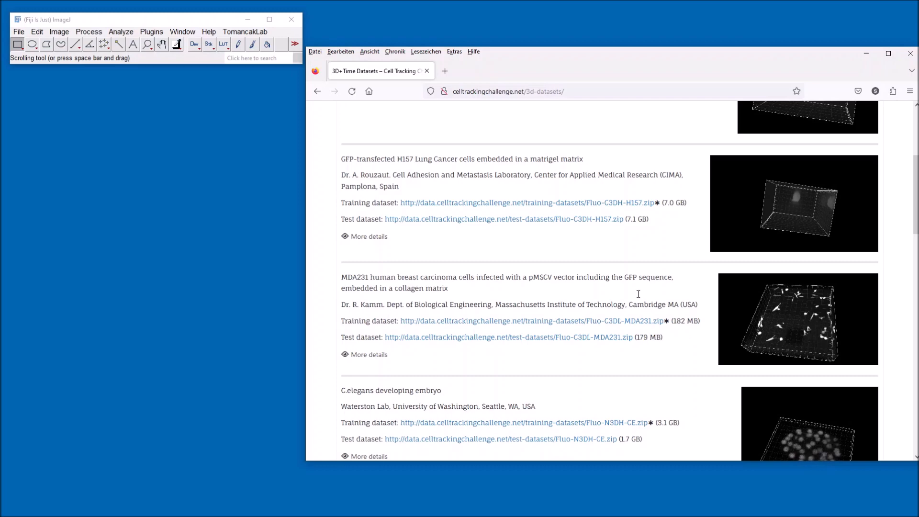
# Step: Import the Fluo-C3DL-MDA231 training folder 01 as an image sequence
pyautogui.click(18, 32)
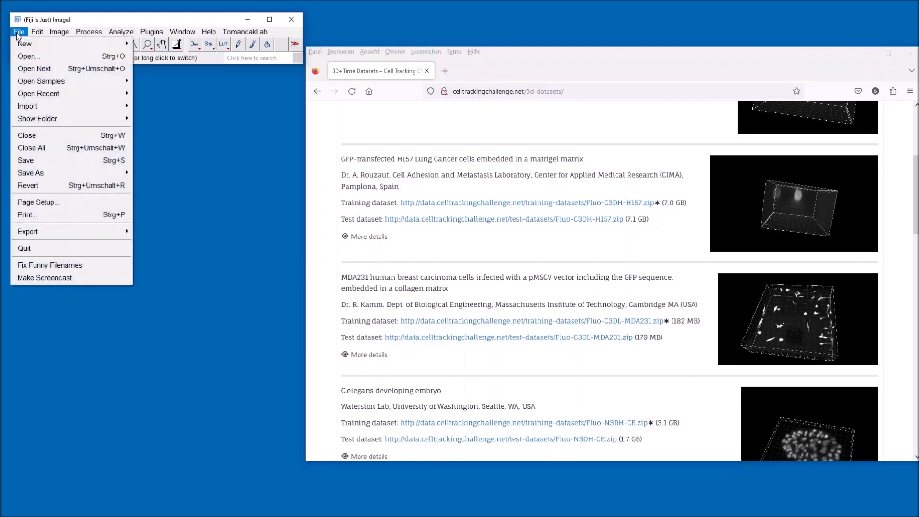
pyautogui.moveTo(50, 110)
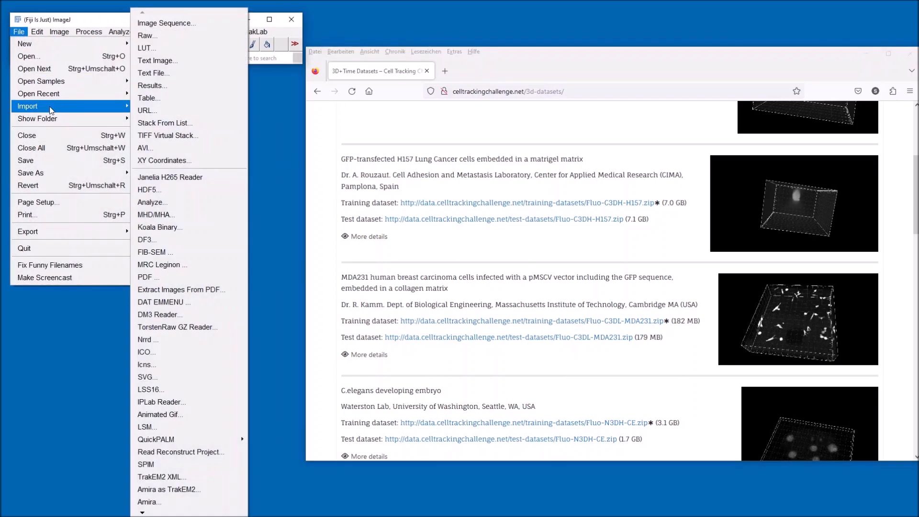
pyautogui.click(176, 23)
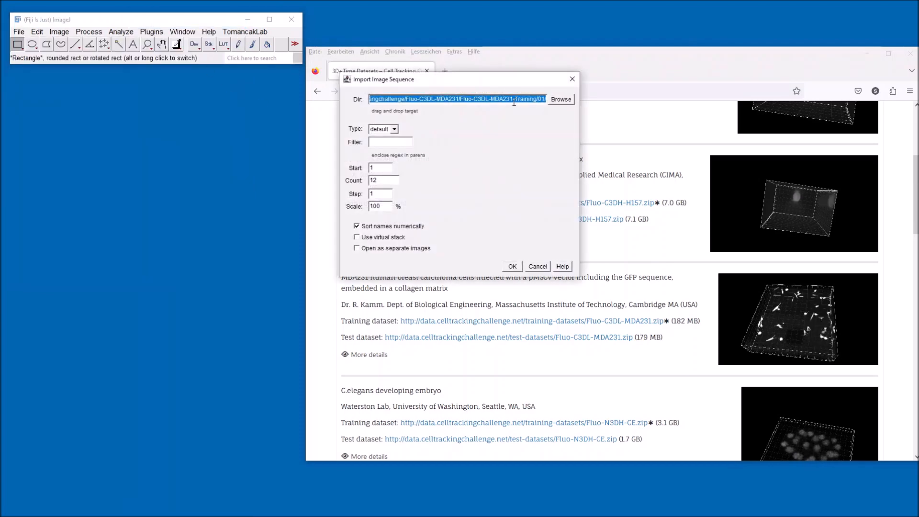
pyautogui.click(521, 101)
pyautogui.moveTo(510, 100); pyautogui.dragTo(545, 100)
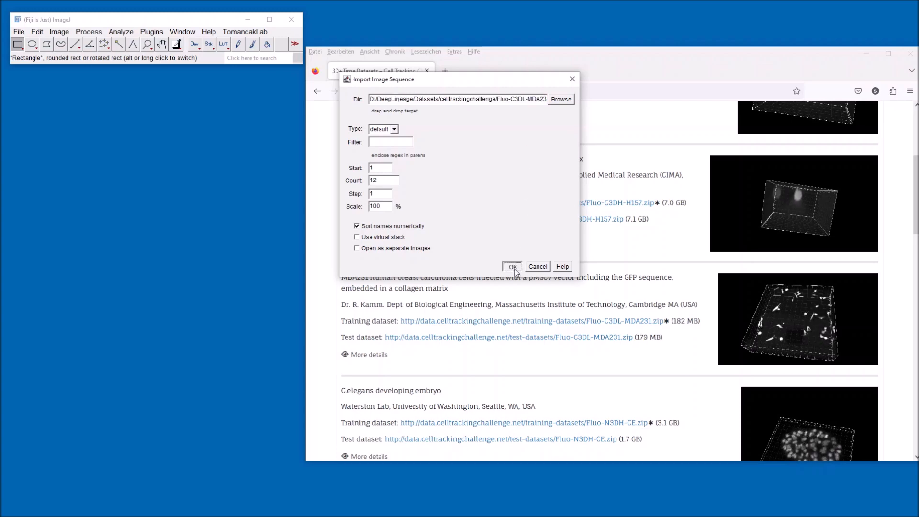
pyautogui.click(512, 266)
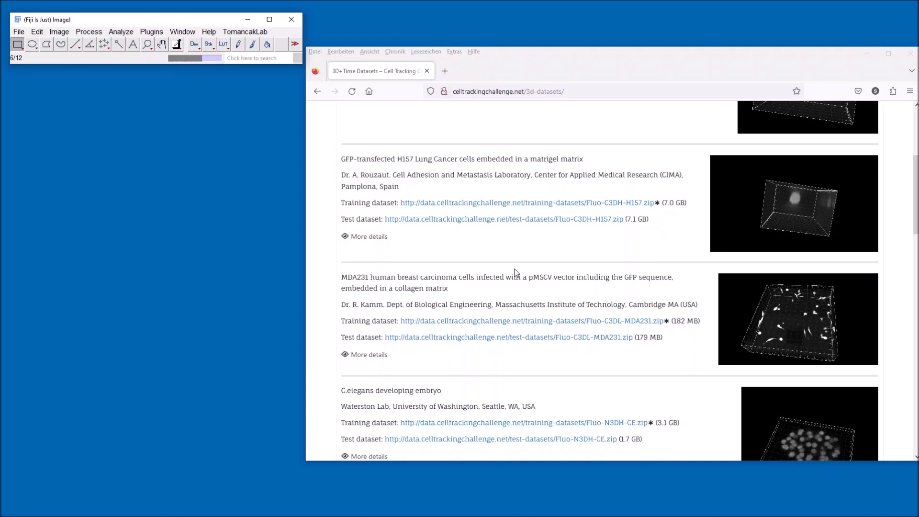
# Step: Set the stack's properties to 30 slices and 12 frames
pyautogui.click(62, 32)
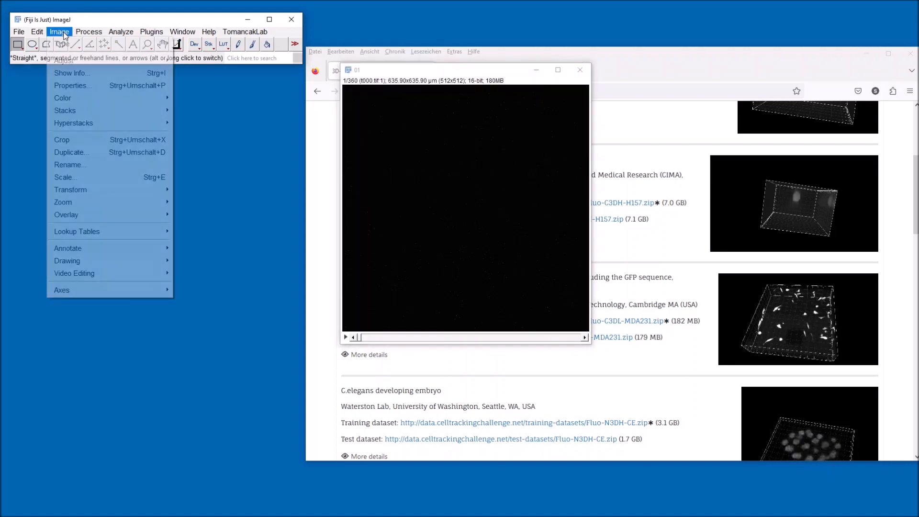
pyautogui.click(83, 86)
pyautogui.doubleClick(466, 115)
pyautogui.write('30')
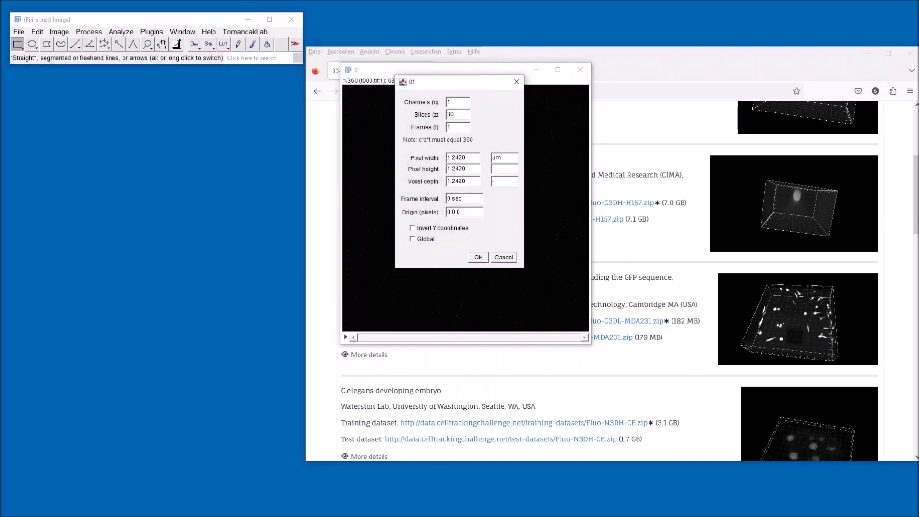
pyautogui.doubleClick(450, 127)
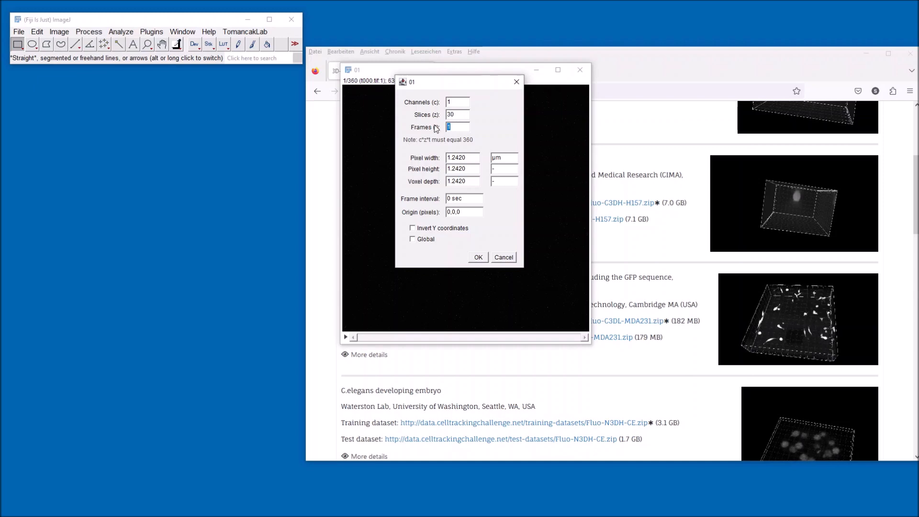
pyautogui.write('12')
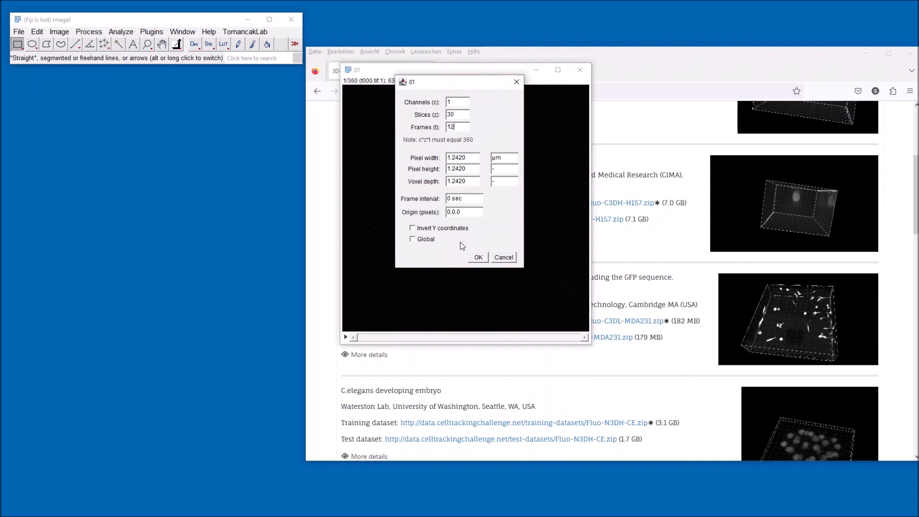
pyautogui.click(479, 258)
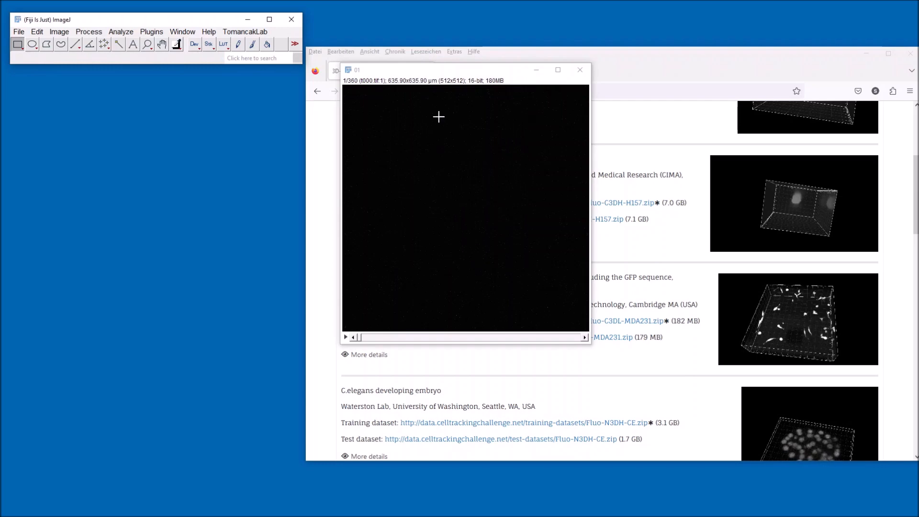
# Step: Move the image window aside and launch the Mastodon plugin
pyautogui.moveTo(462, 76); pyautogui.dragTo(131, 86)
pyautogui.click(146, 35)
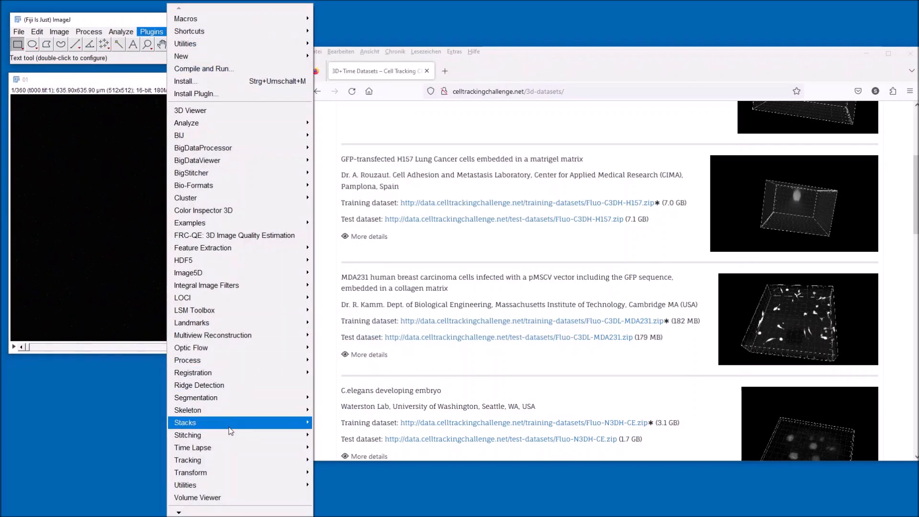
pyautogui.moveTo(207, 512)
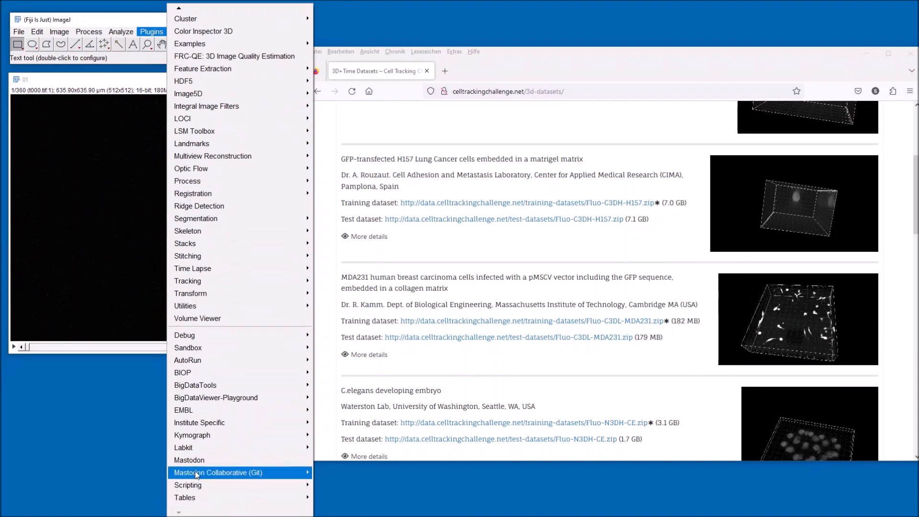
pyautogui.click(206, 470)
# Step: Create a new Mastodon project using the image 01 opened in ImageJ
pyautogui.click(869, 54)
pyautogui.click(370, 56)
pyautogui.click(416, 165)
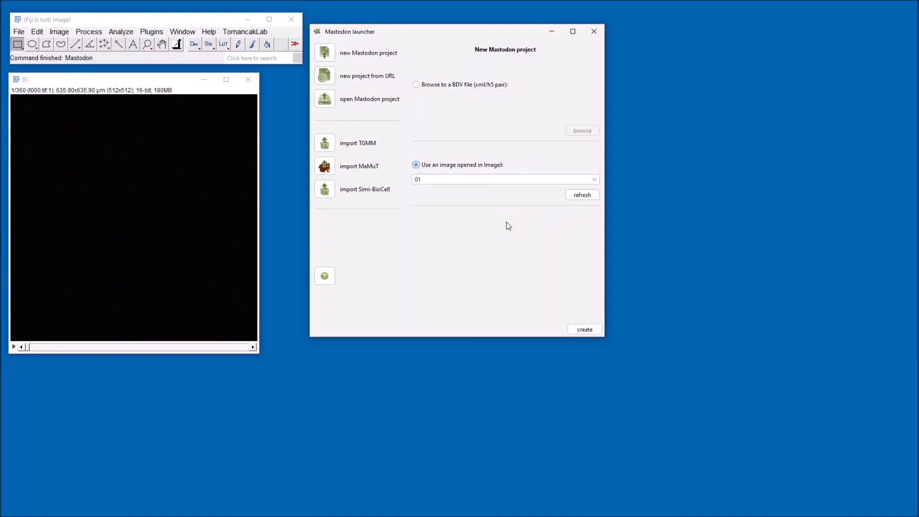
pyautogui.click(589, 331)
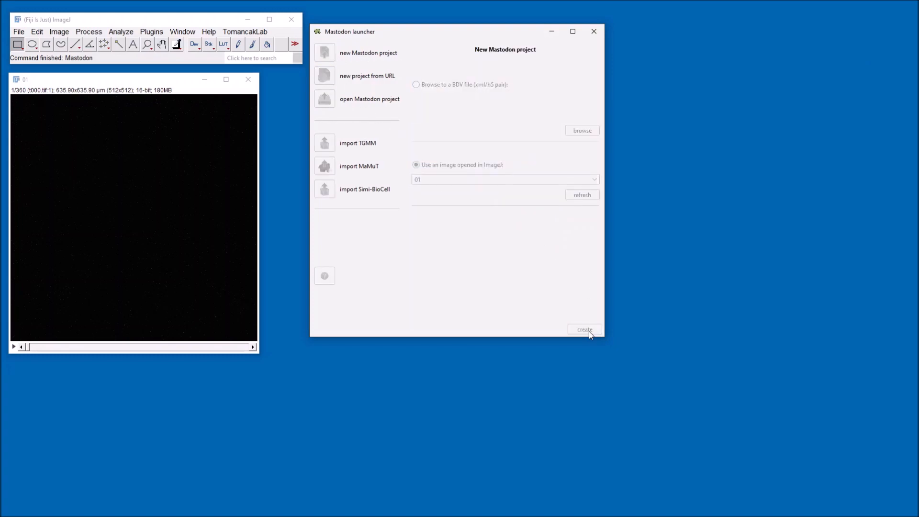
# Step: Open a BigDataViewer view of the project and browse its timepoints and z-slices
pyautogui.click(434, 54)
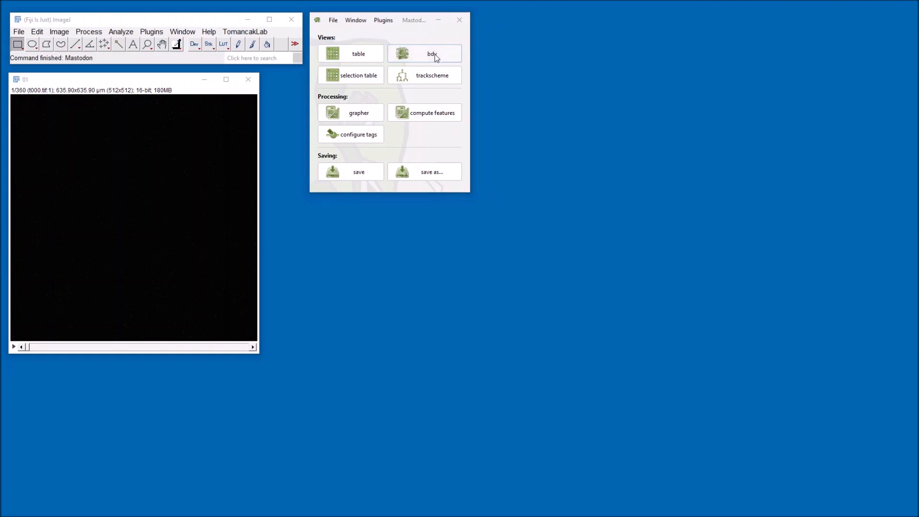
pyautogui.moveTo(606, 201); pyautogui.dragTo(466, 221)
pyautogui.moveTo(320, 393); pyautogui.dragTo(491, 394)
pyautogui.scroll(8, 461, 346)
pyautogui.scroll(-11, 461, 345)
pyautogui.scroll(-12, 461, 346)
pyautogui.scroll(12, 461, 346)
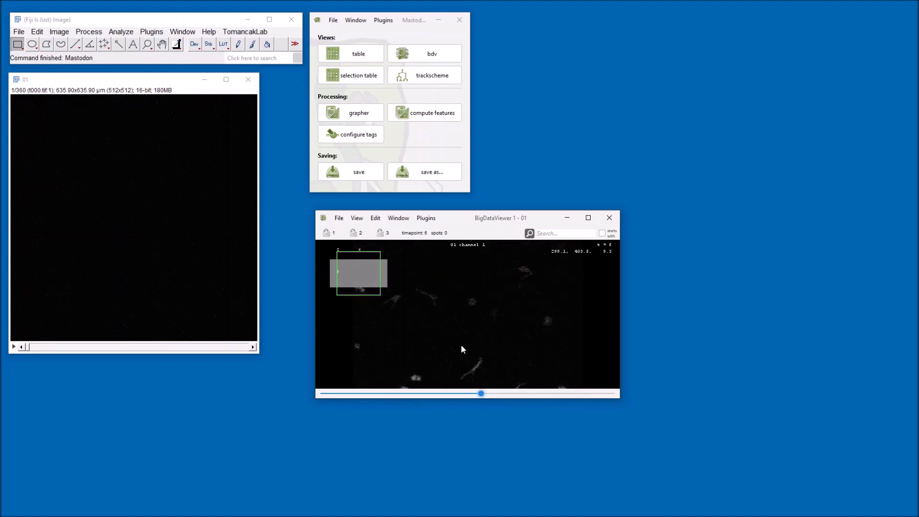
# Step: Open a new TrackScheme window and place it beside the other windows
pyautogui.click(398, 218)
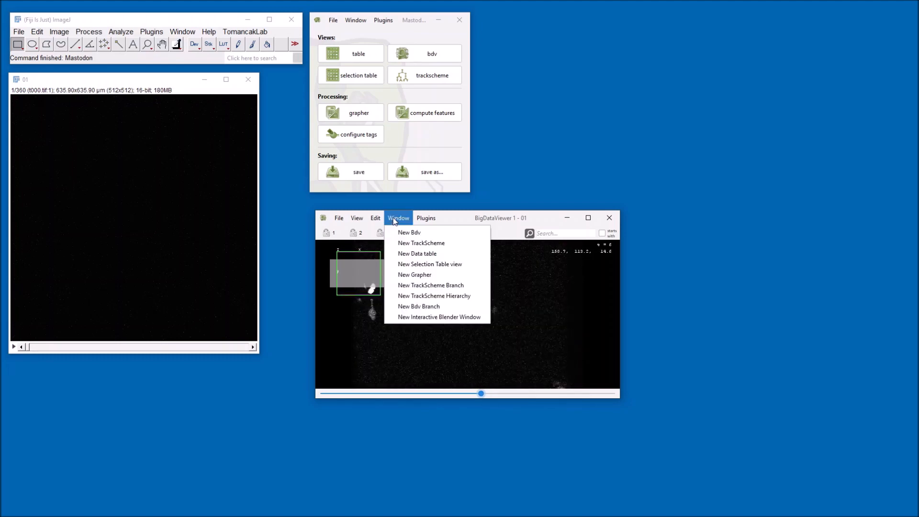
pyautogui.click(414, 245)
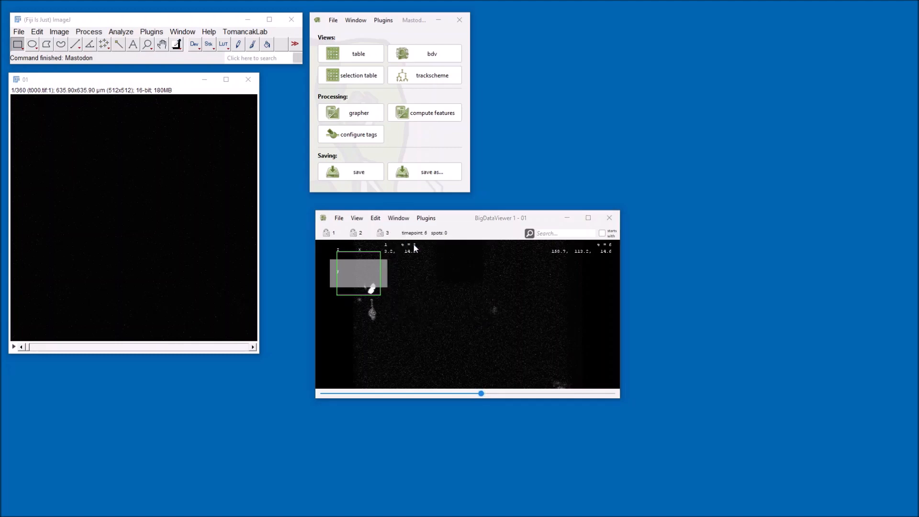
pyautogui.moveTo(918, 172); pyautogui.dragTo(637, 19)
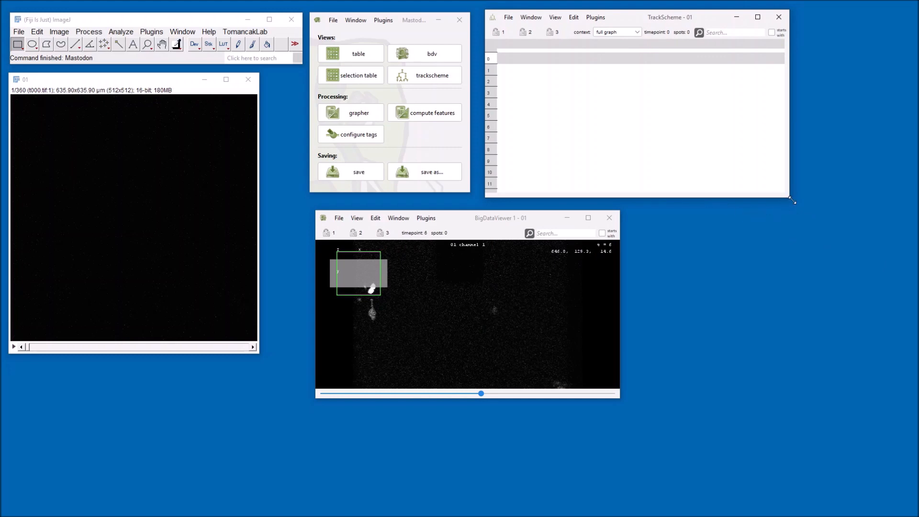
# Step: Import the 01_ERR_SEG segmentation image sequence from the same training folder
pyautogui.click(19, 33)
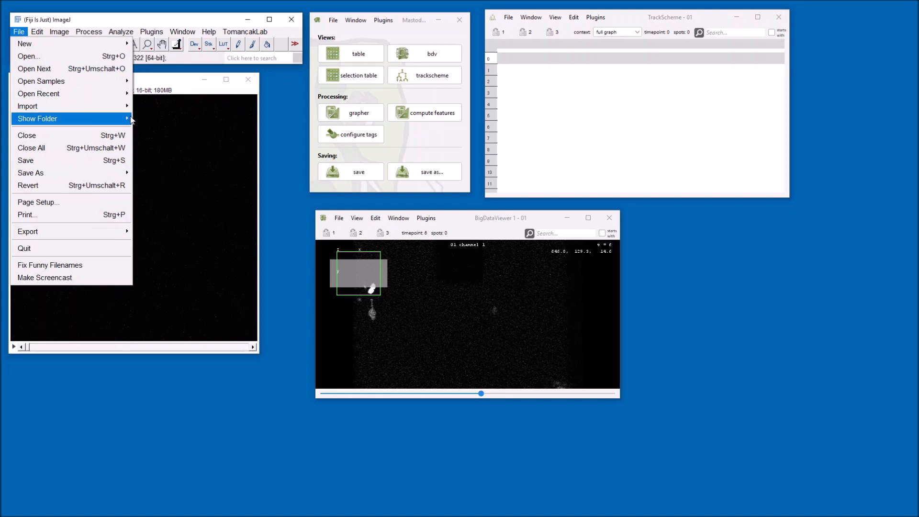
pyautogui.moveTo(102, 113)
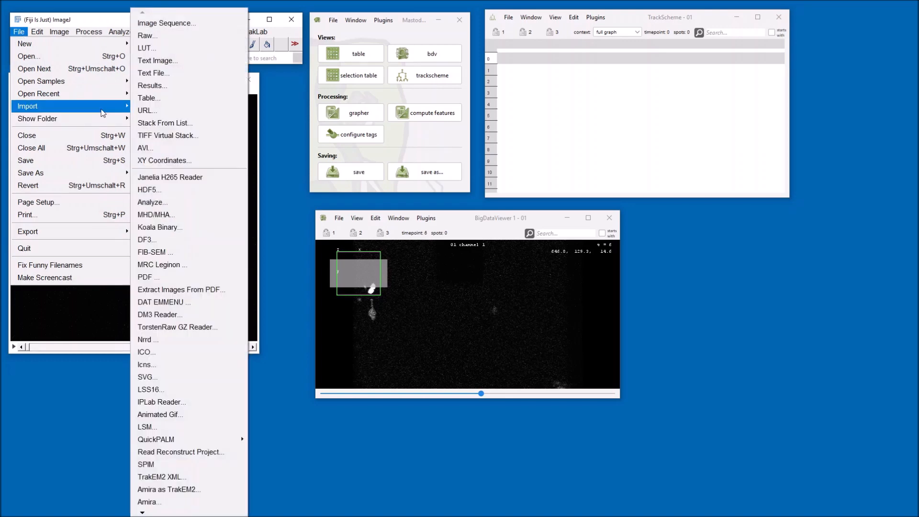
pyautogui.click(168, 30)
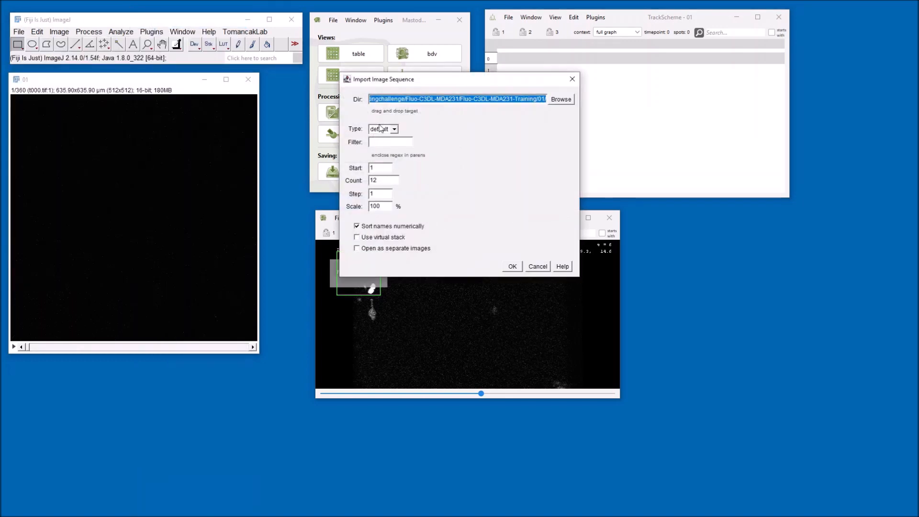
pyautogui.click(523, 98)
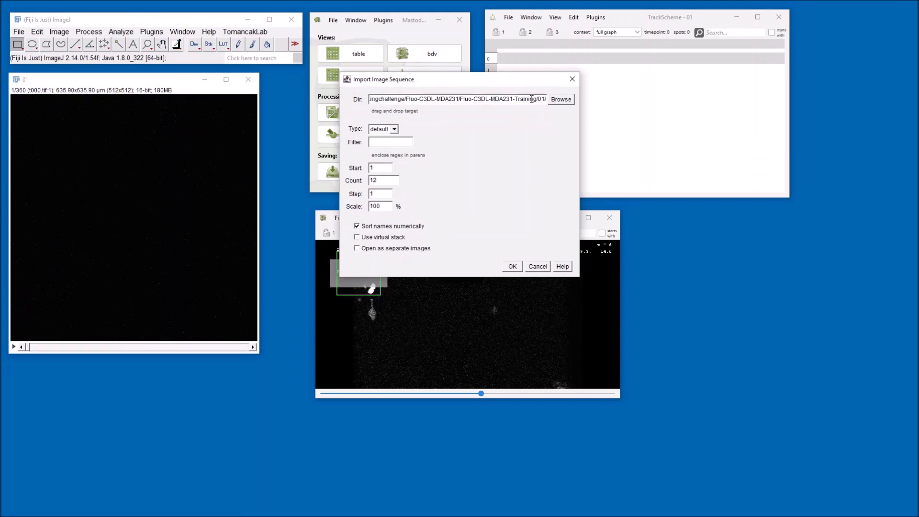
pyautogui.write('_ERR_SEG')
pyautogui.click(513, 266)
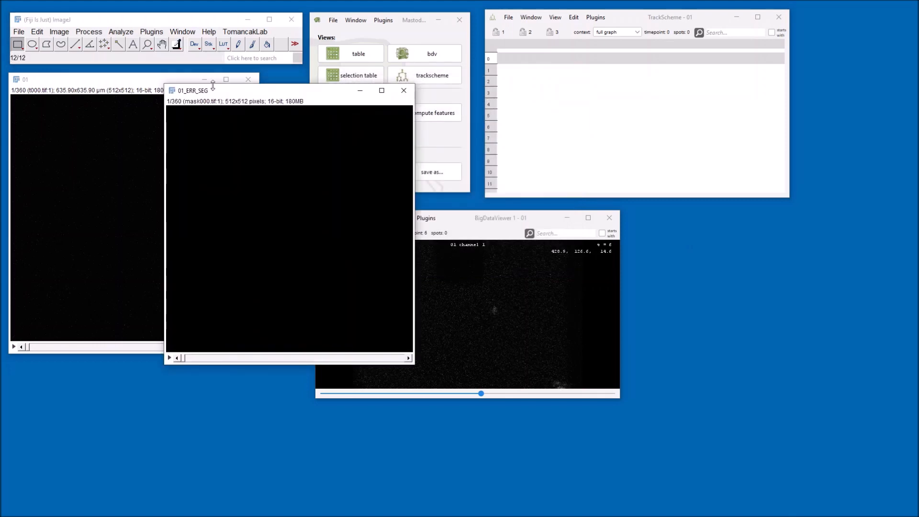
# Step: Set the segmentation stack's properties to 30 slices and 12 frames
pyautogui.click(58, 33)
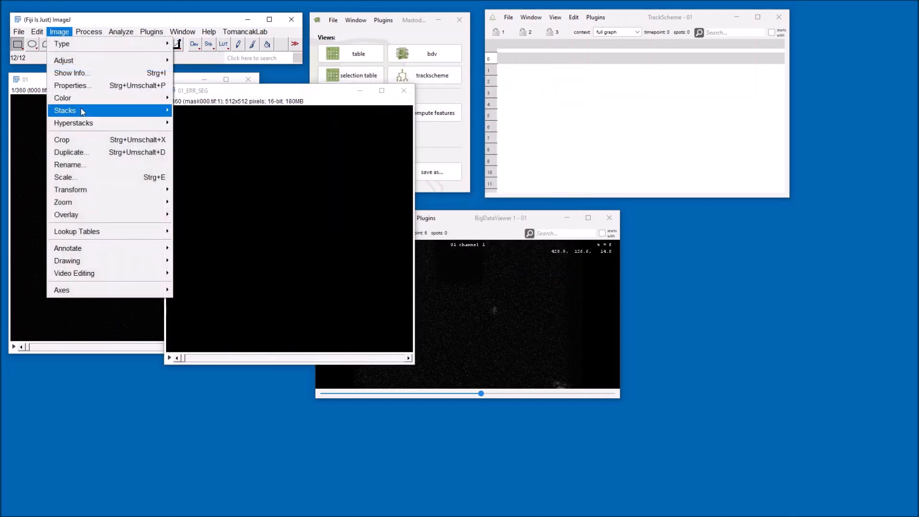
pyautogui.click(72, 85)
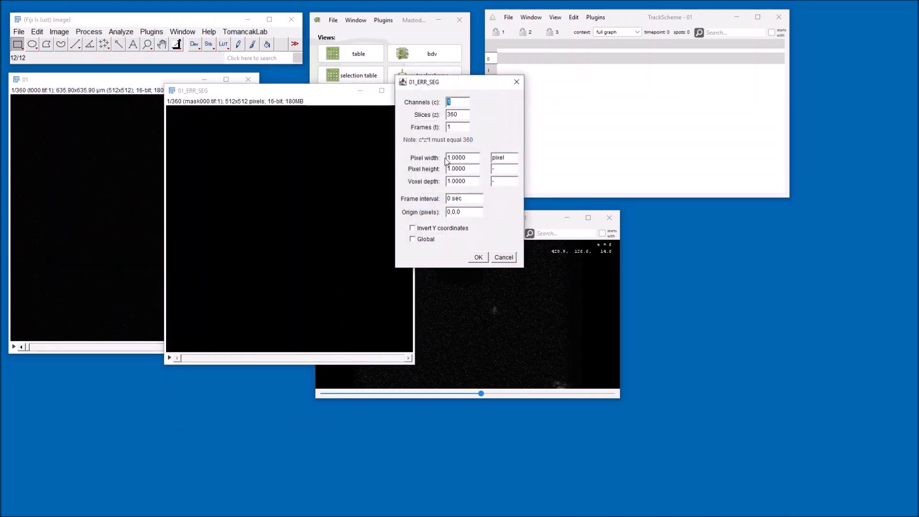
pyautogui.press('Tab')
pyautogui.write('3')
pyautogui.write('12')
pyautogui.click(478, 258)
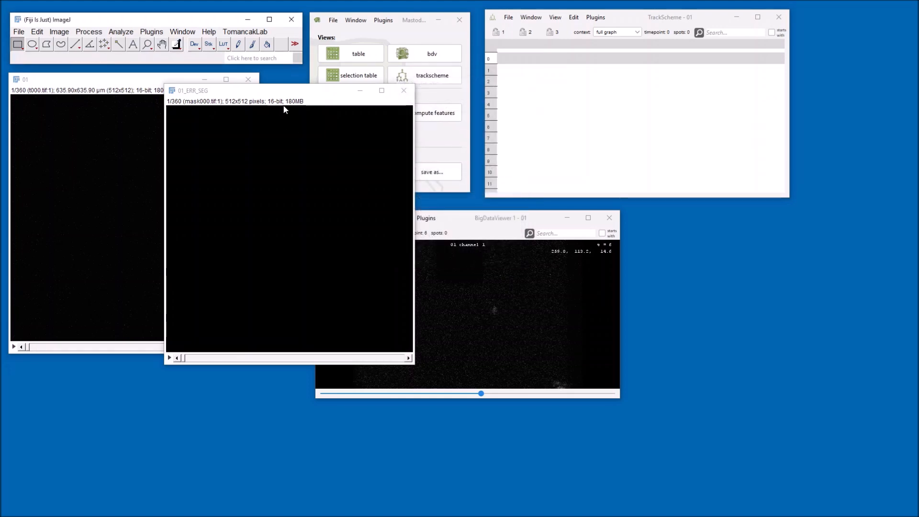
# Step: Import spots into Mastodon from the 01_ERR_SEG label image open in ImageJ, keeping default settings
pyautogui.moveTo(291, 96); pyautogui.dragTo(134, 226)
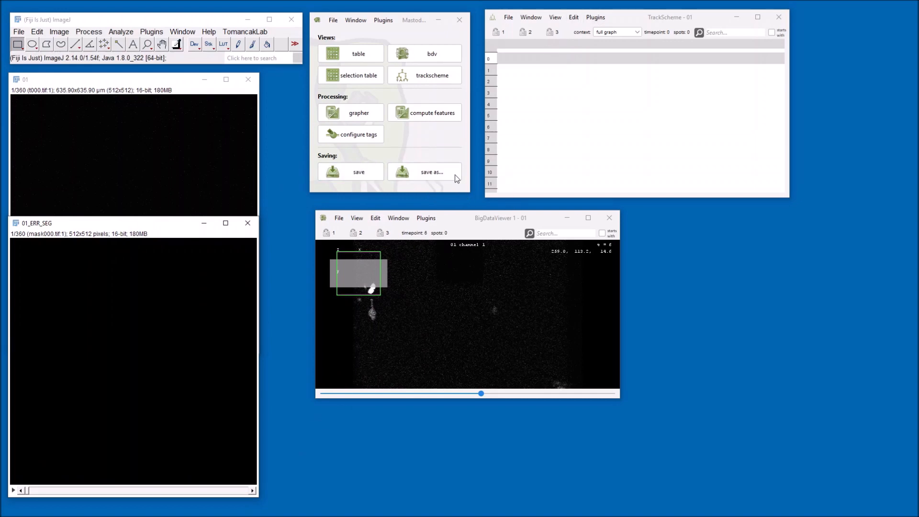
pyautogui.click(384, 21)
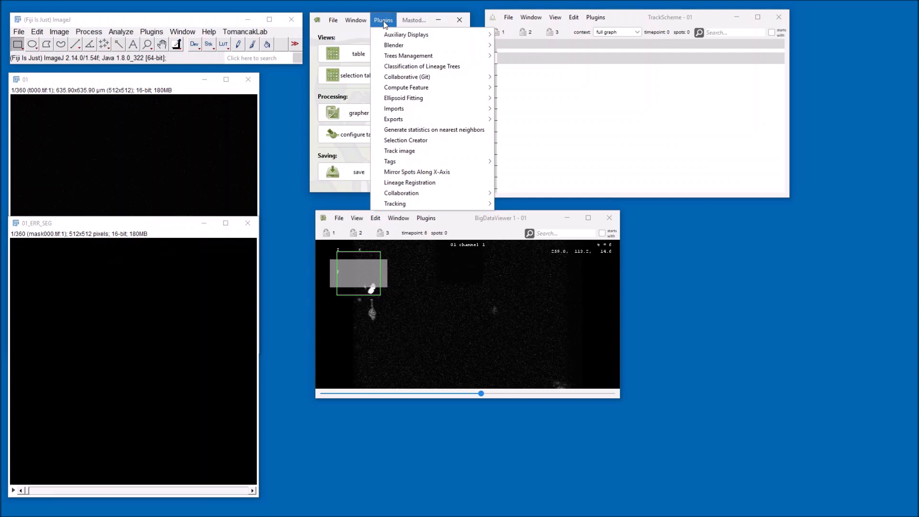
pyautogui.moveTo(487, 113)
pyautogui.moveTo(523, 132)
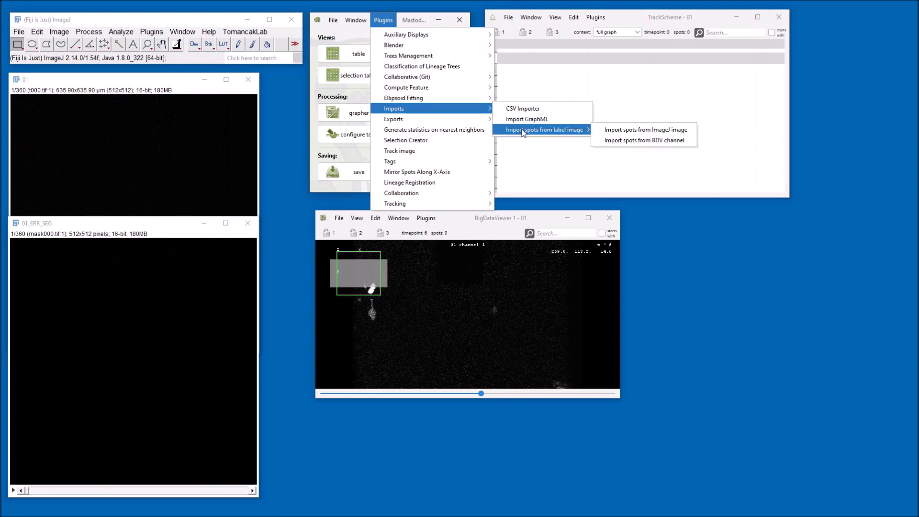
pyautogui.click(630, 134)
pyautogui.moveTo(648, 219); pyautogui.dragTo(762, 225)
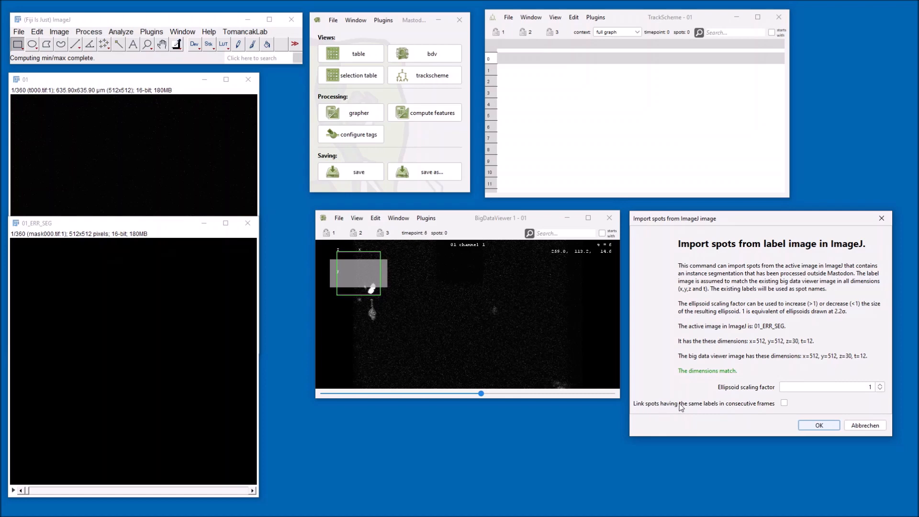
pyautogui.moveTo(680, 407)
pyautogui.click(817, 426)
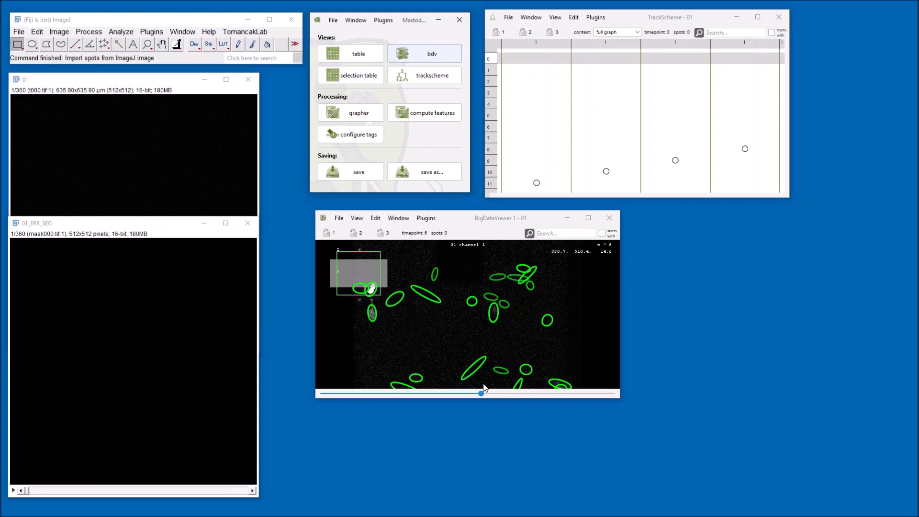
# Step: Browse the imported spots across timepoints and enlarge the TrackScheme window
pyautogui.moveTo(481, 393); pyautogui.dragTo(535, 394)
pyautogui.scroll(-4, 481, 358)
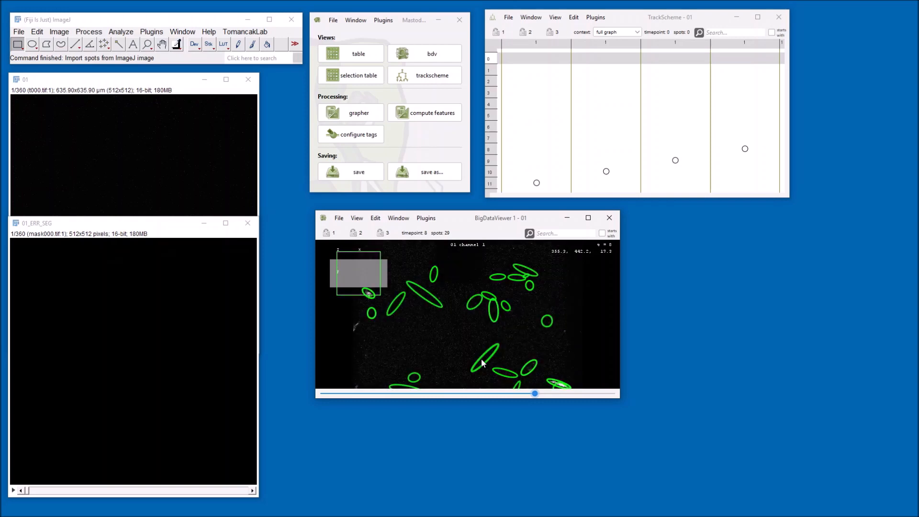
pyautogui.scroll(-8, 481, 358)
pyautogui.scroll(4, 481, 358)
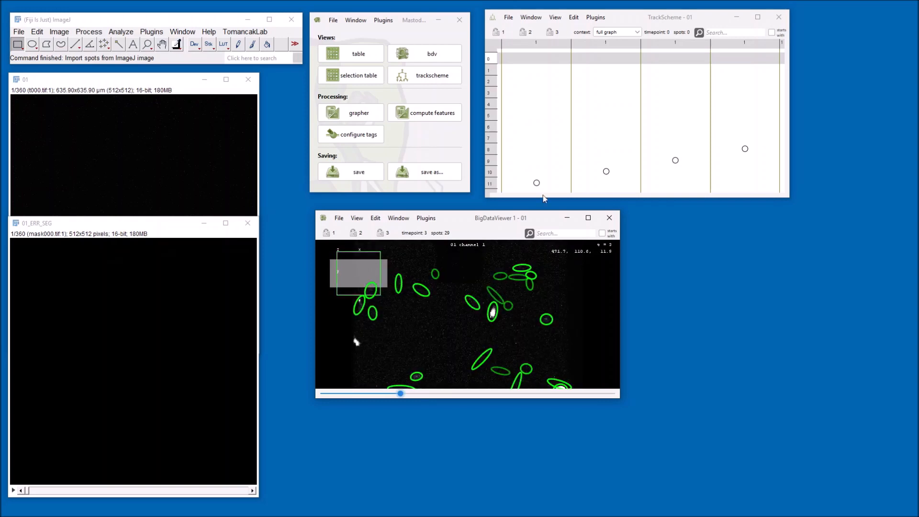
pyautogui.moveTo(789, 198); pyautogui.dragTo(842, 316)
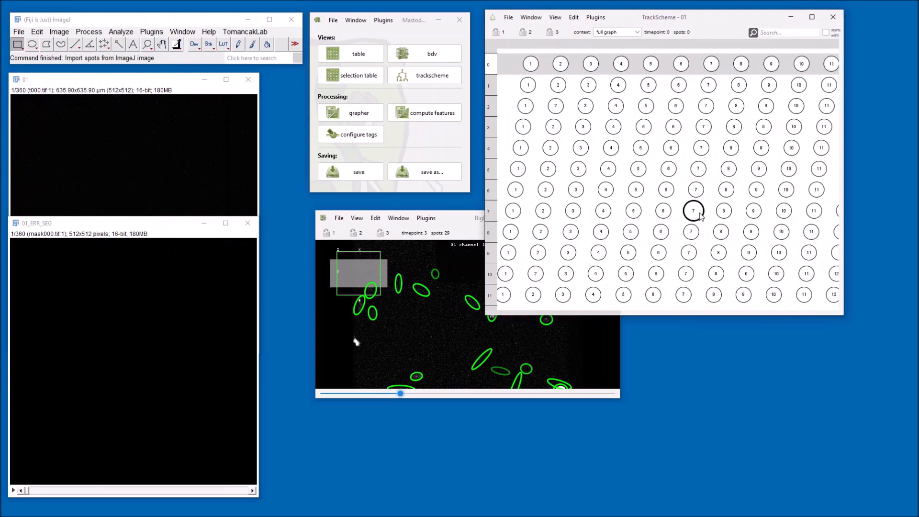
# Step: Zoom out the TrackScheme and link it with the BigDataViewer through lock group 1
pyautogui.scroll(-4, 699, 214)
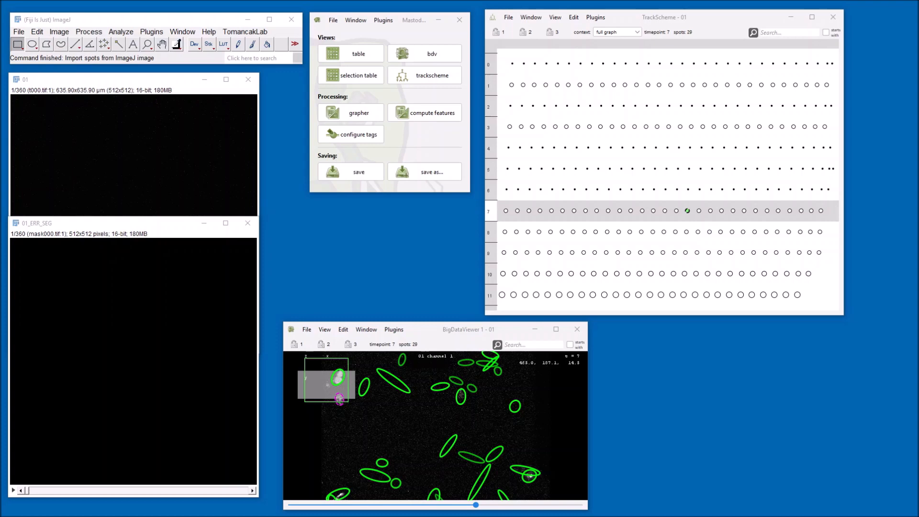
pyautogui.click(496, 33)
pyautogui.click(295, 344)
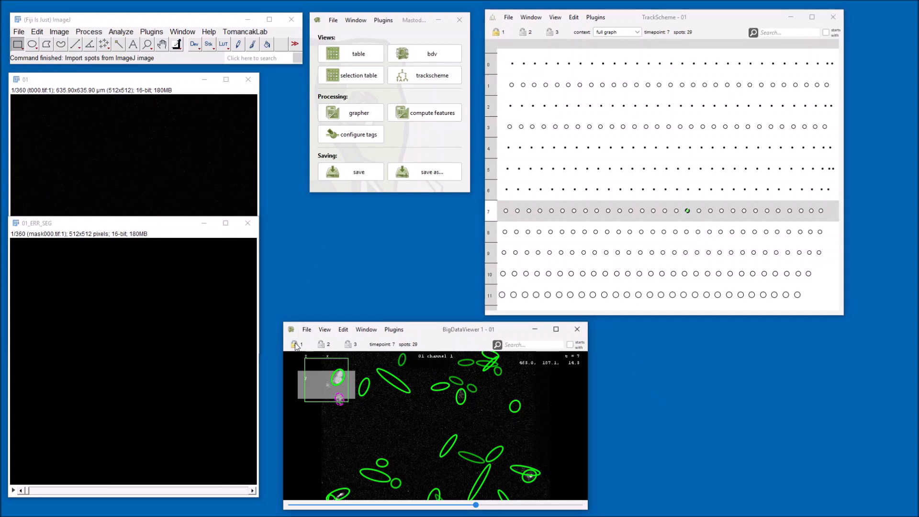
# Step: Select spots at different timepoints in the TrackScheme to inspect the corresponding cells in the BigDataViewer
pyautogui.click(574, 212)
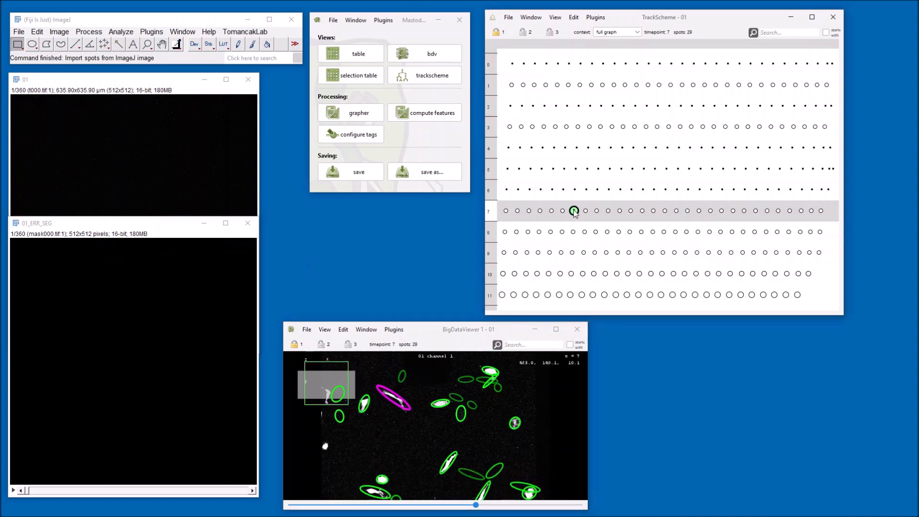
pyautogui.click(576, 169)
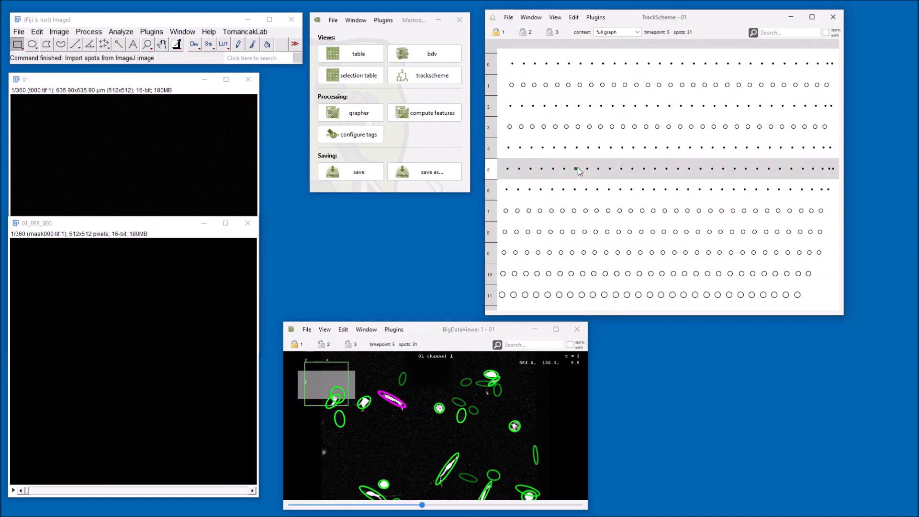
pyautogui.click(578, 128)
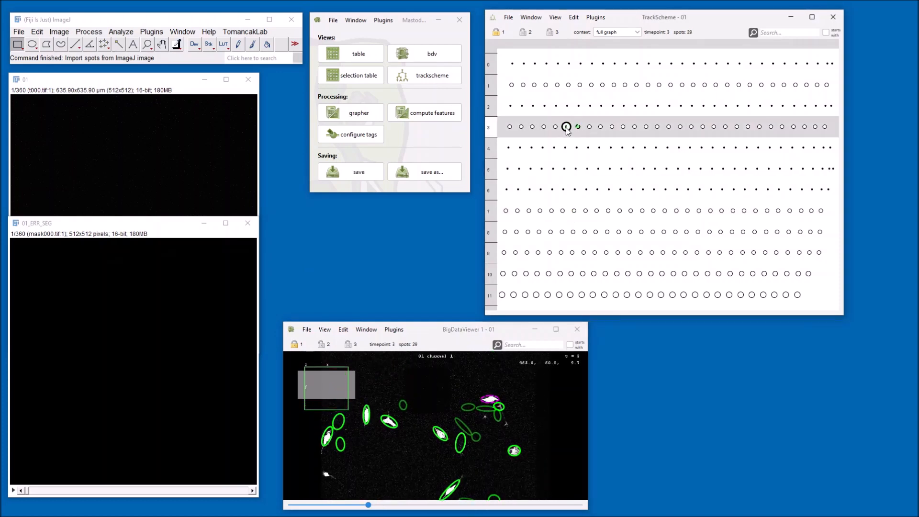
pyautogui.click(556, 127)
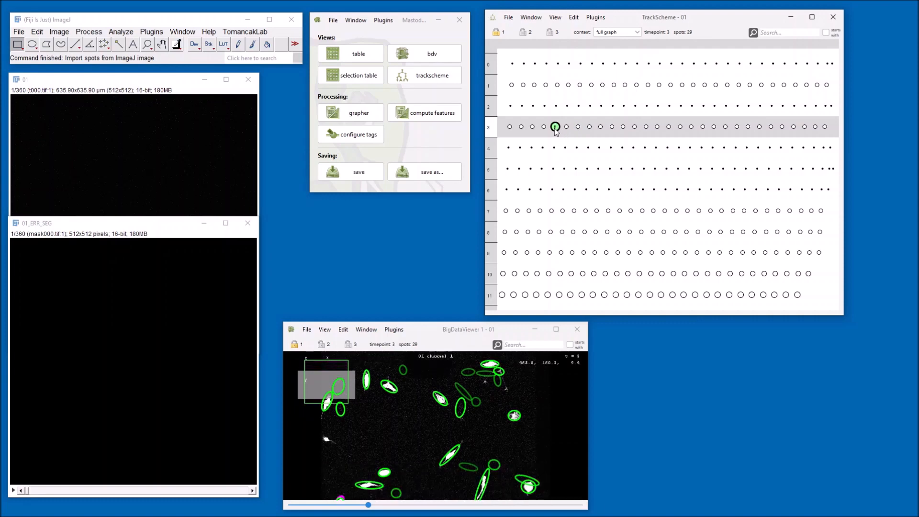
pyautogui.click(562, 210)
pyautogui.click(551, 211)
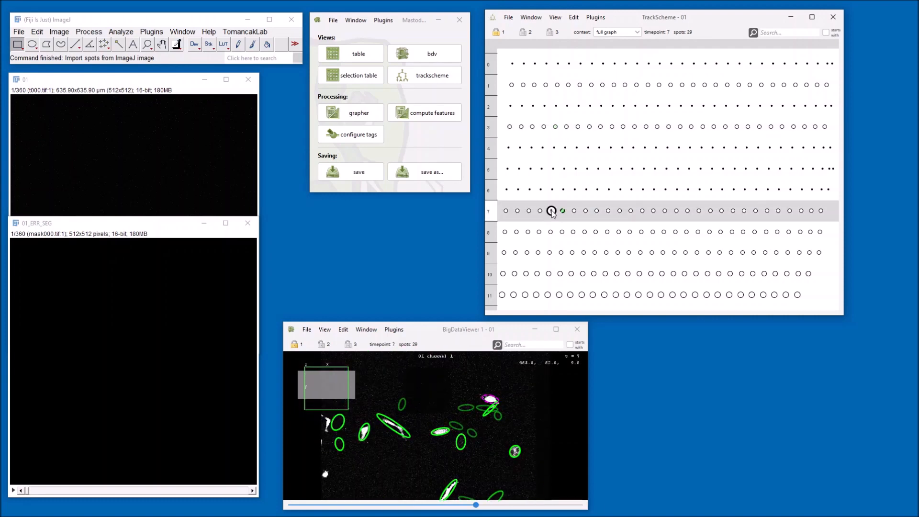
pyautogui.click(559, 294)
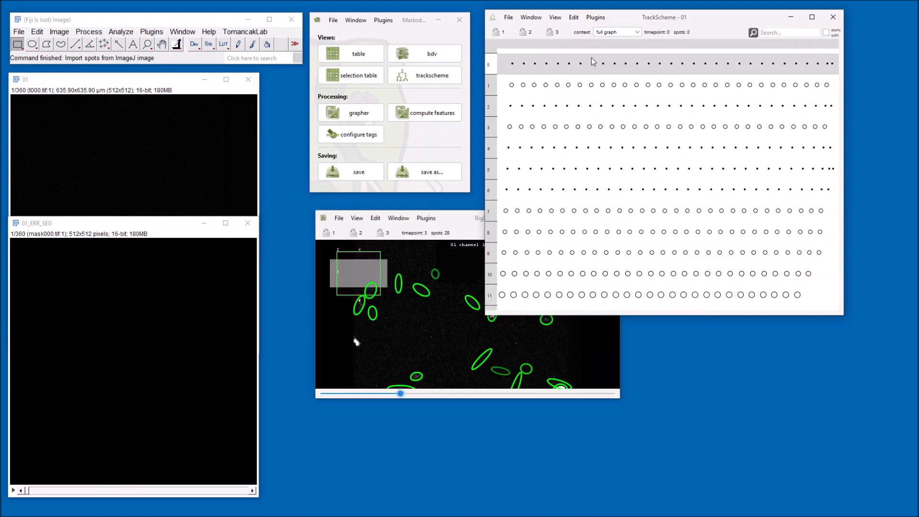
# Step: Open the Linking tracker from the Tracking plugins to link the spots into tracks
pyautogui.click(595, 17)
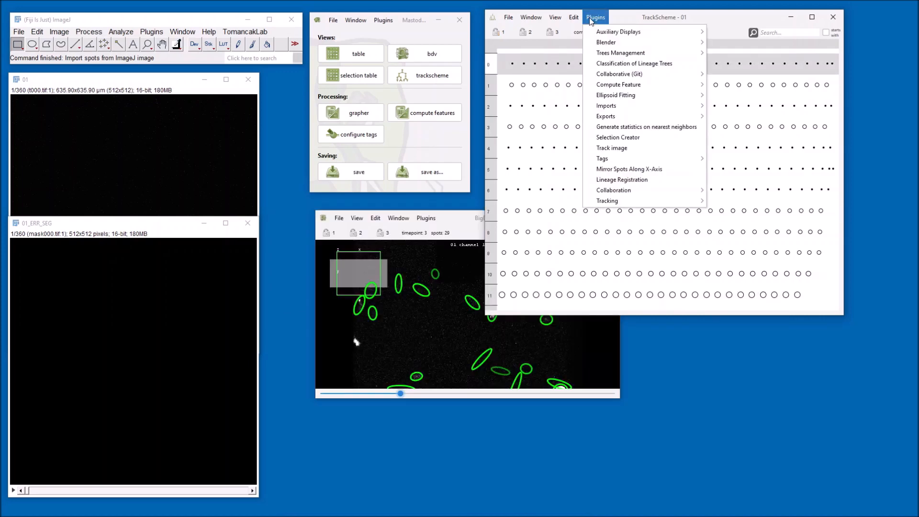
pyautogui.moveTo(611, 191)
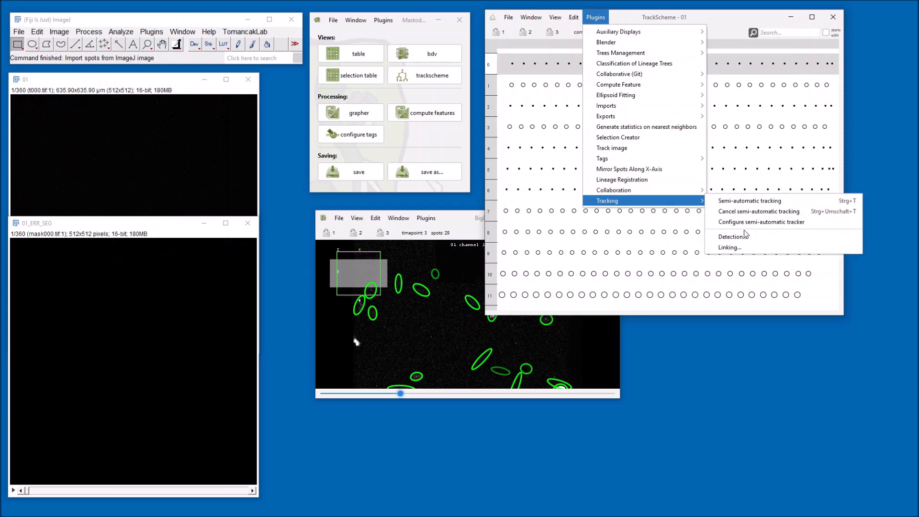
pyautogui.click(746, 248)
pyautogui.moveTo(808, 174); pyautogui.dragTo(699, 208)
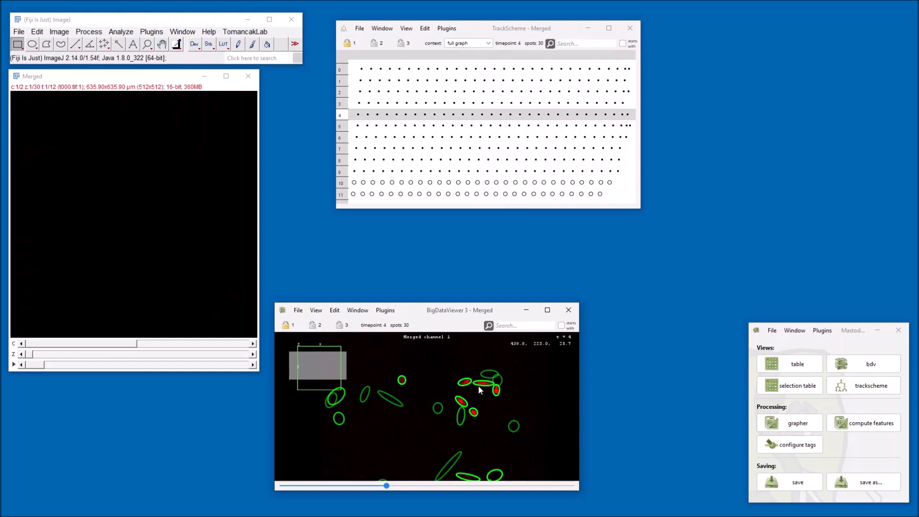
pyautogui.press('2')
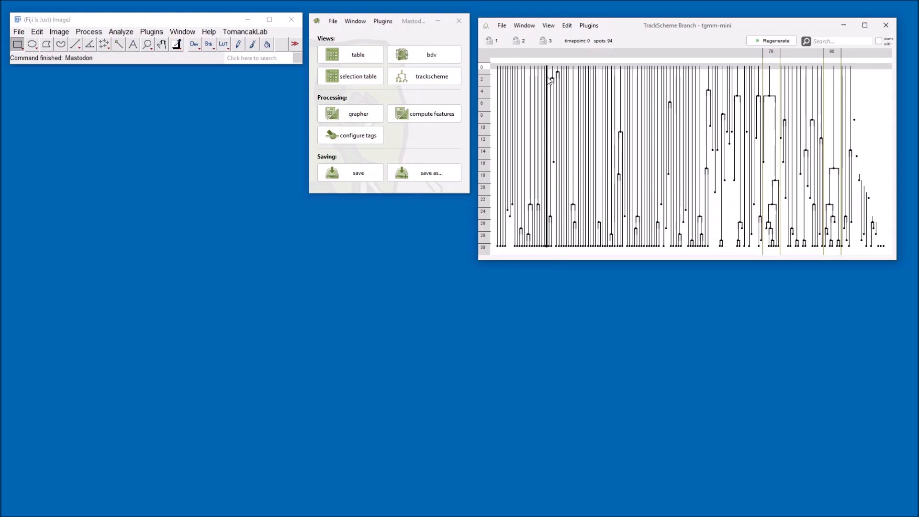
# Step: Zoom into the branch view of the tgmm-mini project and open a new TrackScheme Branch window
pyautogui.scroll(5, 544, 77)
pyautogui.scroll(4, 544, 75)
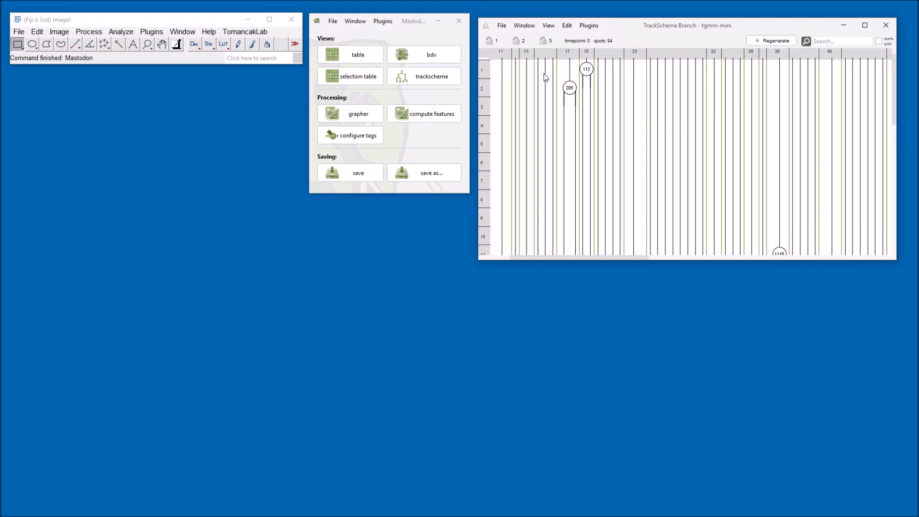
pyautogui.scroll(3, 578, 86)
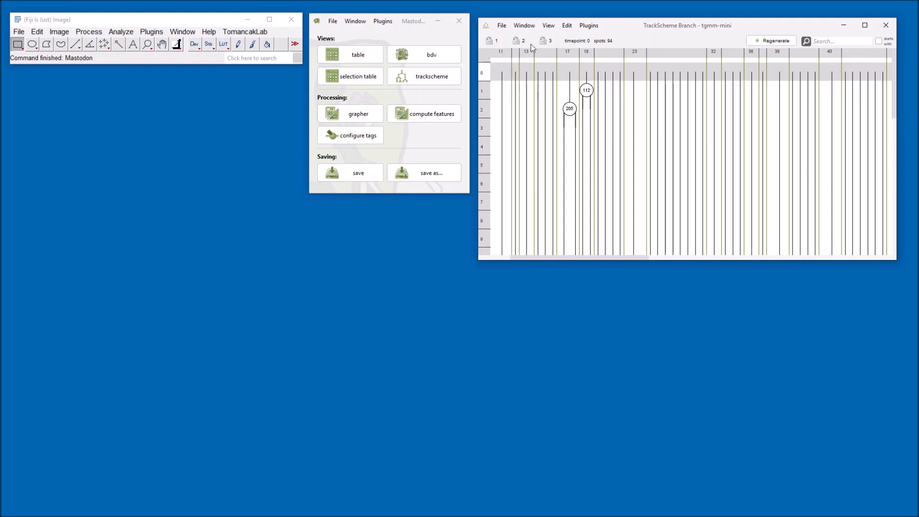
pyautogui.click(525, 27)
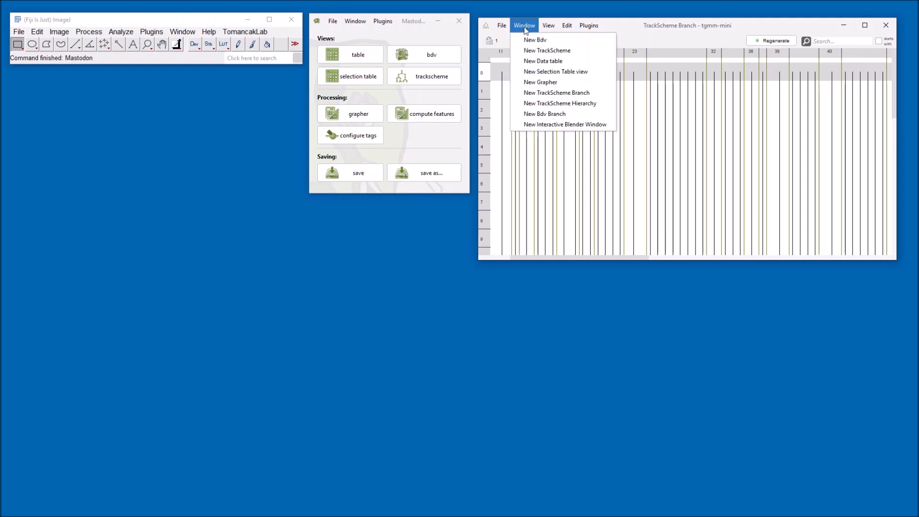
pyautogui.click(551, 94)
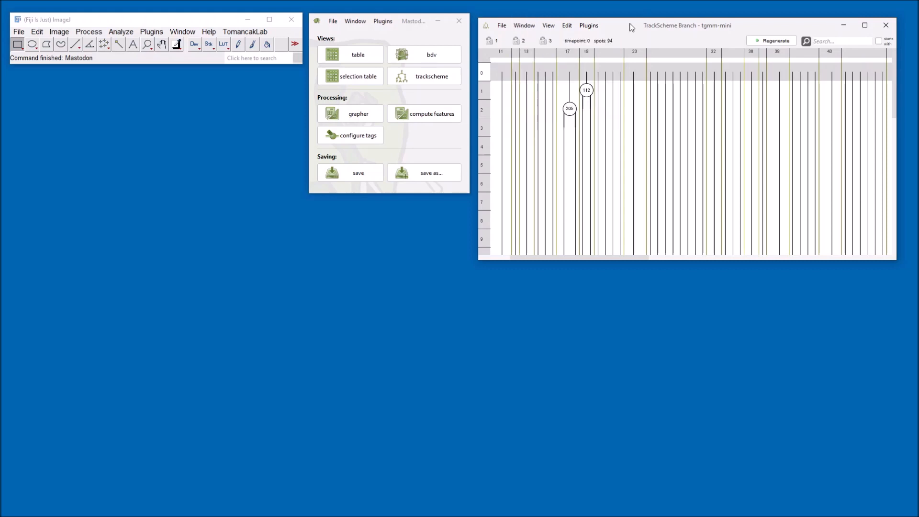
# Step: Export the lineage branches to GraphML from the Exports plugins
pyautogui.click(588, 26)
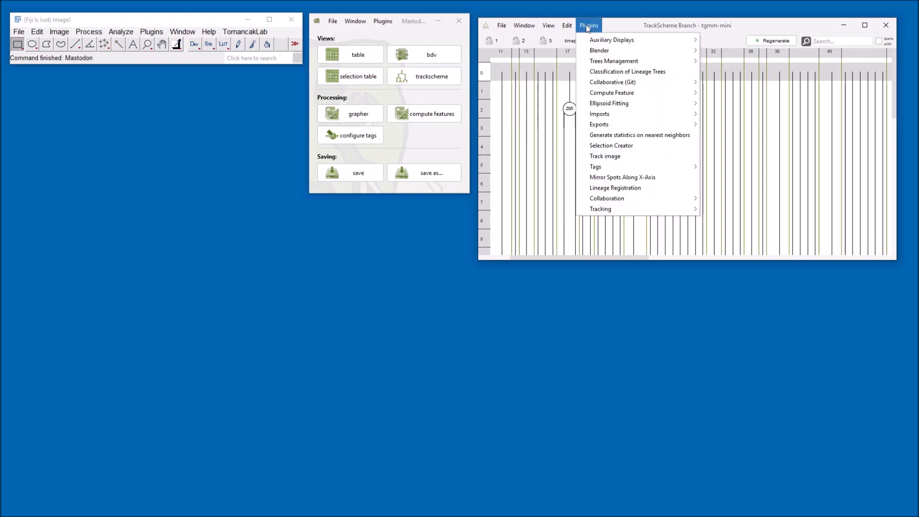
pyautogui.moveTo(600, 124)
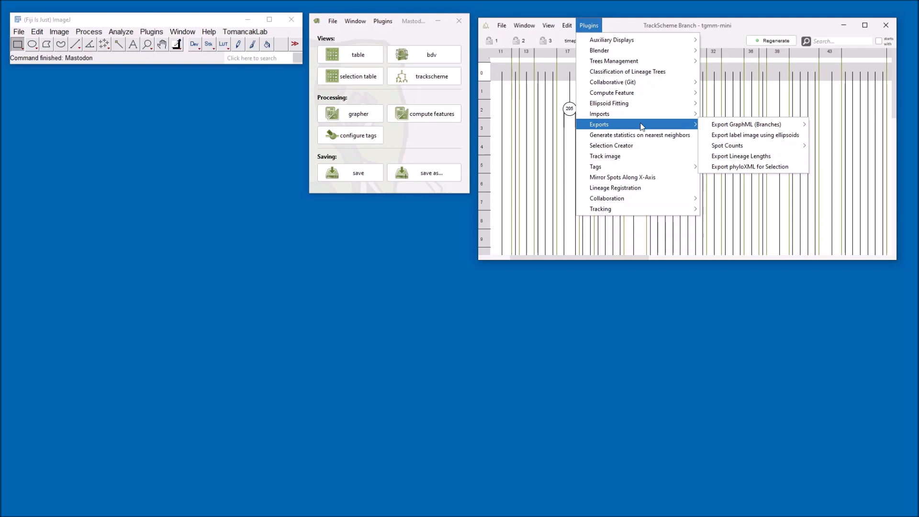
pyautogui.moveTo(723, 125)
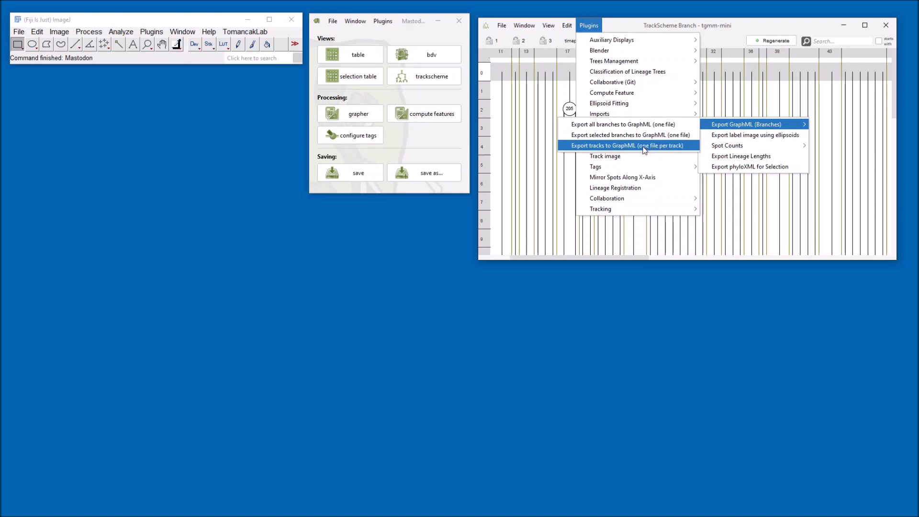
pyautogui.click(616, 22)
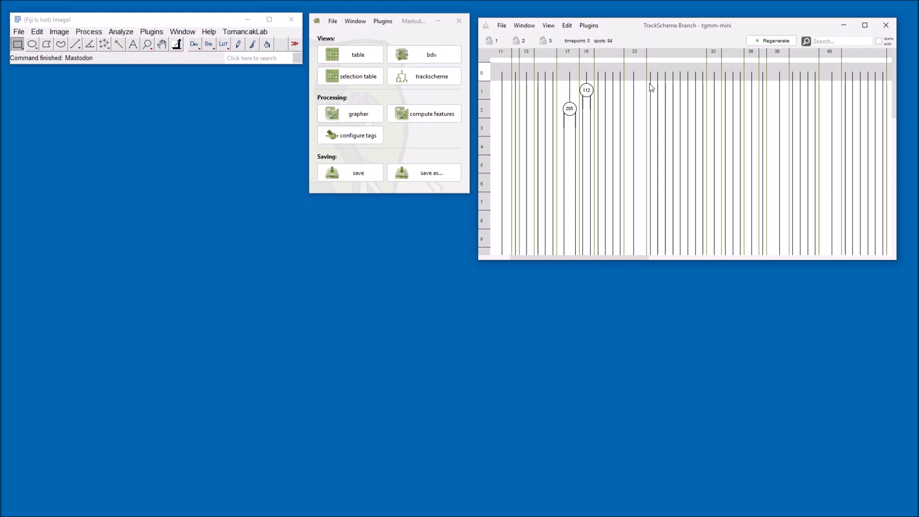
pyautogui.click(588, 25)
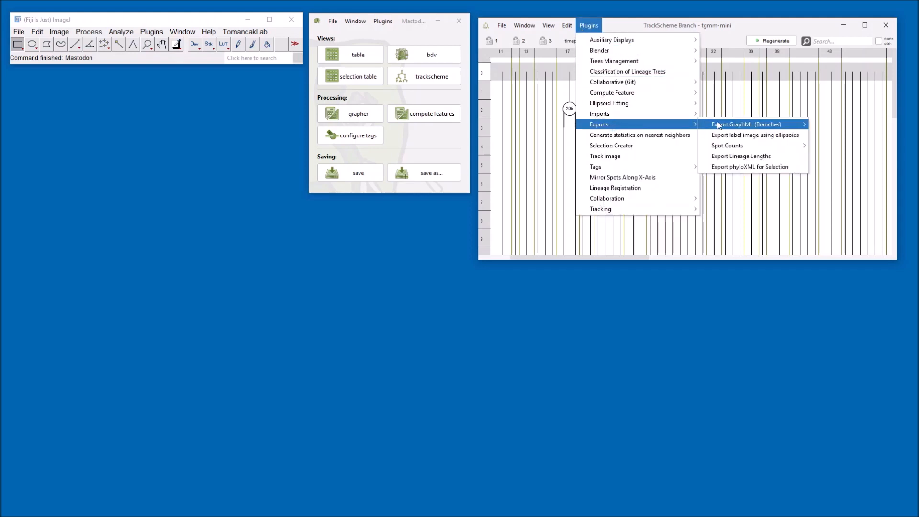
pyautogui.click(666, 125)
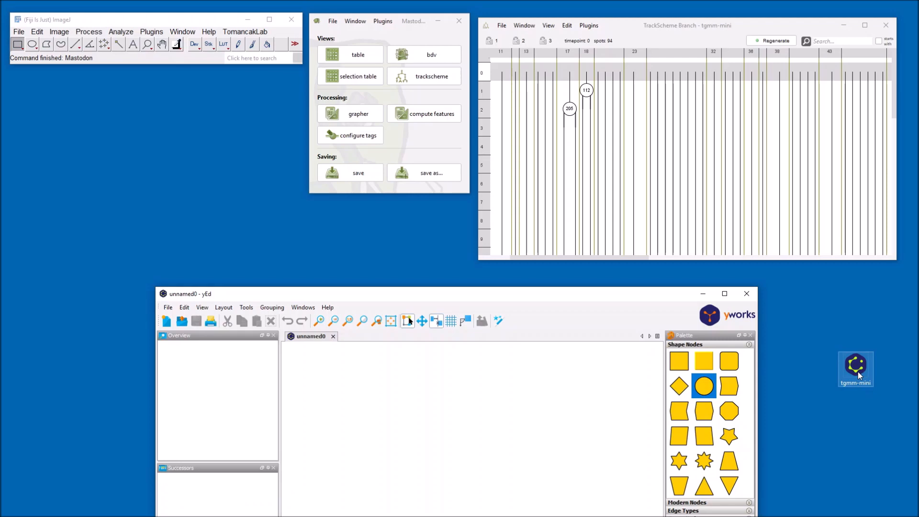
# Step: Open the exported tgmm-mini GraphML file in yEd and maximize its window
pyautogui.moveTo(858, 371); pyautogui.dragTo(585, 399)
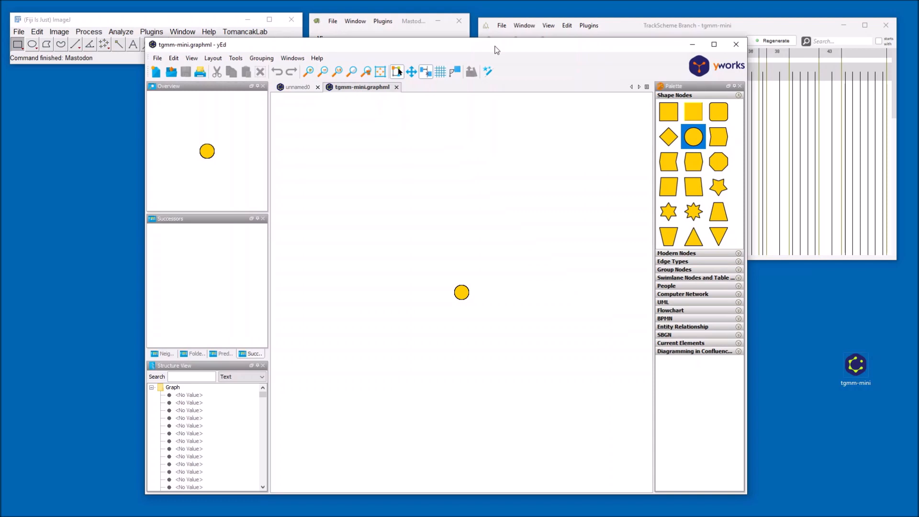
pyautogui.doubleClick(496, 50)
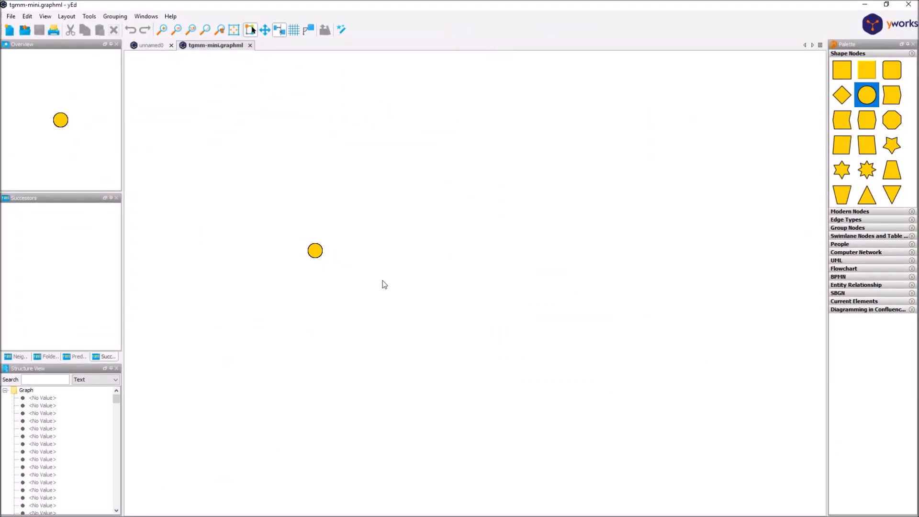
# Step: Apply a Directed tree layout to the graph with default settings
pyautogui.click(62, 18)
pyautogui.moveTo(98, 69)
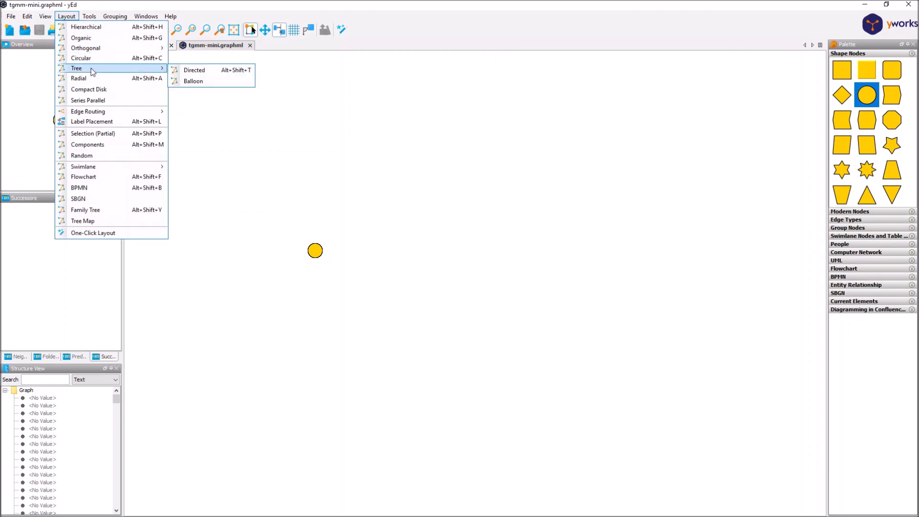
pyautogui.click(218, 71)
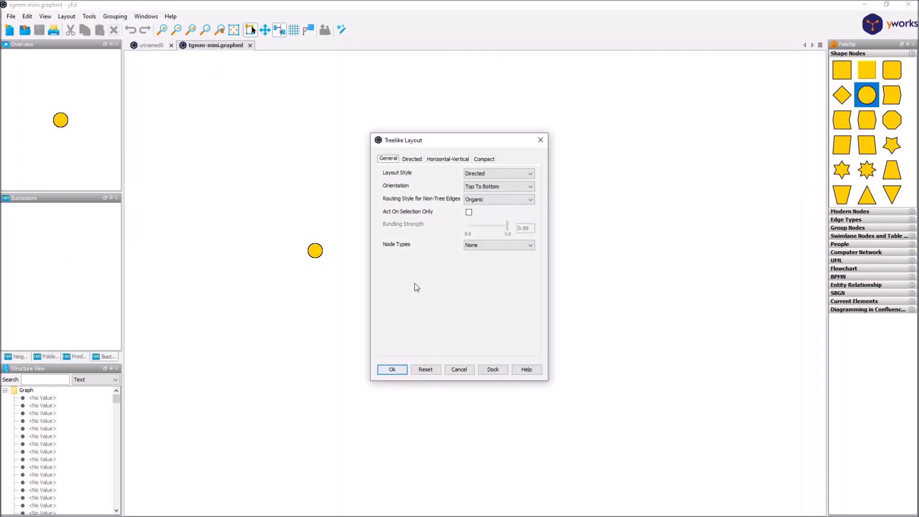
pyautogui.click(392, 370)
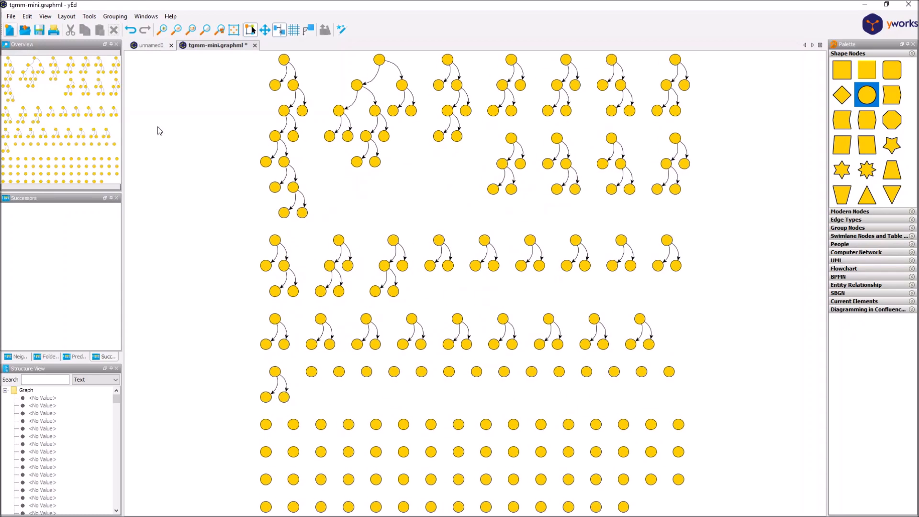
# Step: Label the nodes with branchName using the Properties Mapper and apply it
pyautogui.click(27, 17)
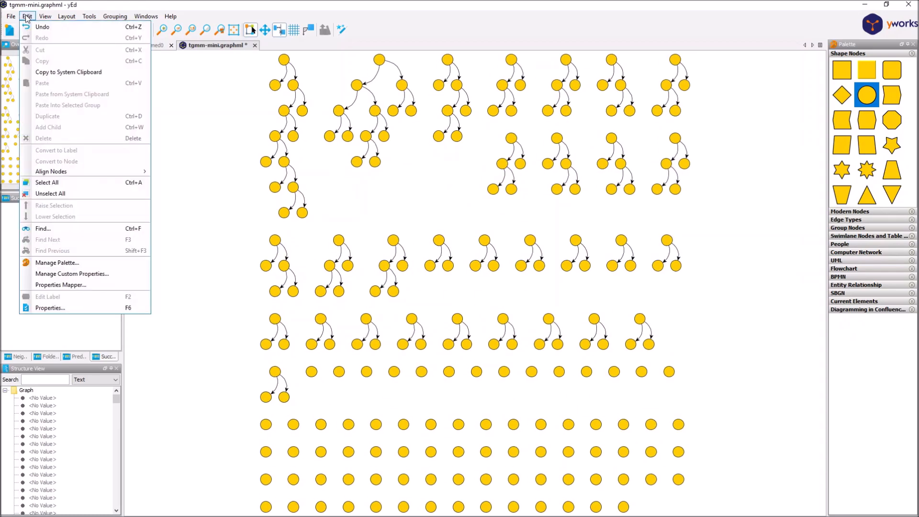
pyautogui.click(102, 285)
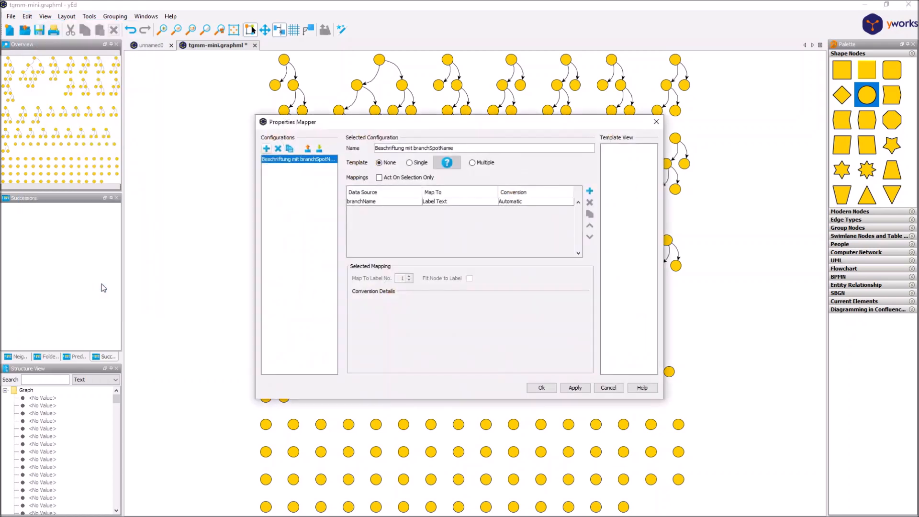
pyautogui.click(367, 202)
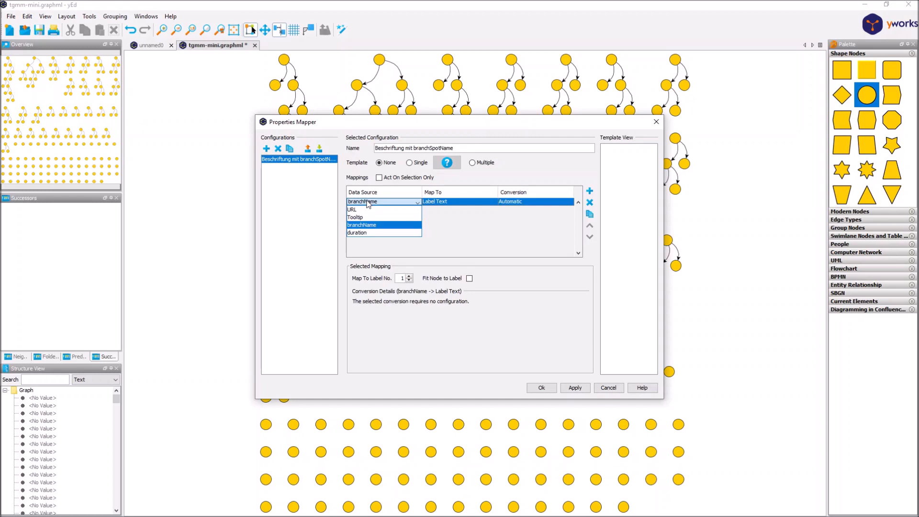
pyautogui.click(363, 227)
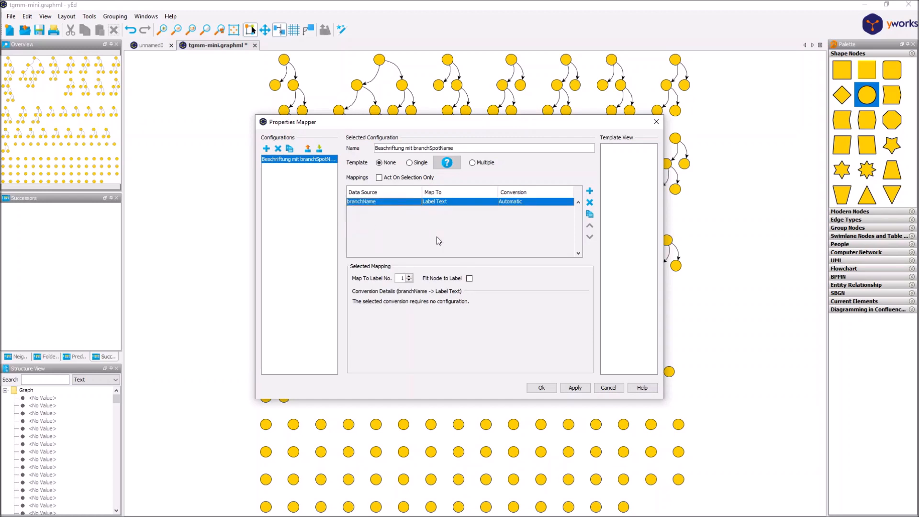
pyautogui.click(575, 388)
pyautogui.click(542, 387)
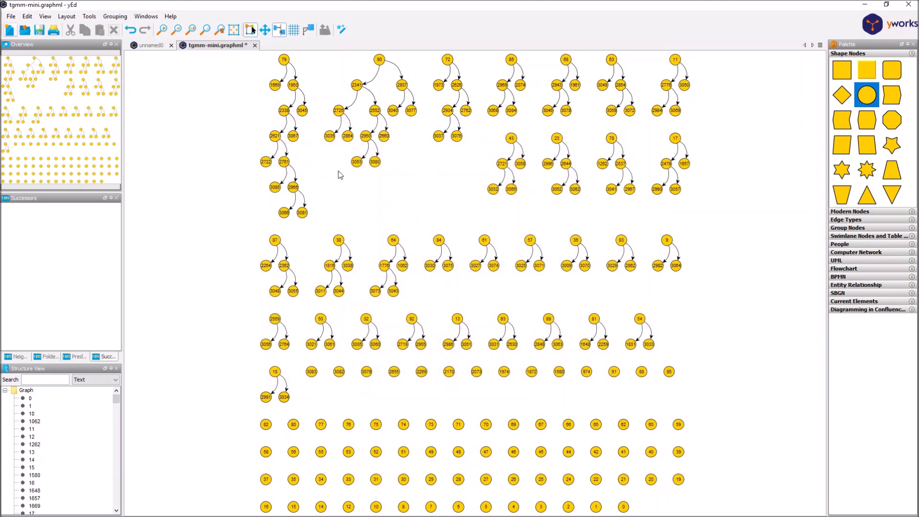
pyautogui.moveTo(335, 153); pyautogui.dragTo(304, 209)
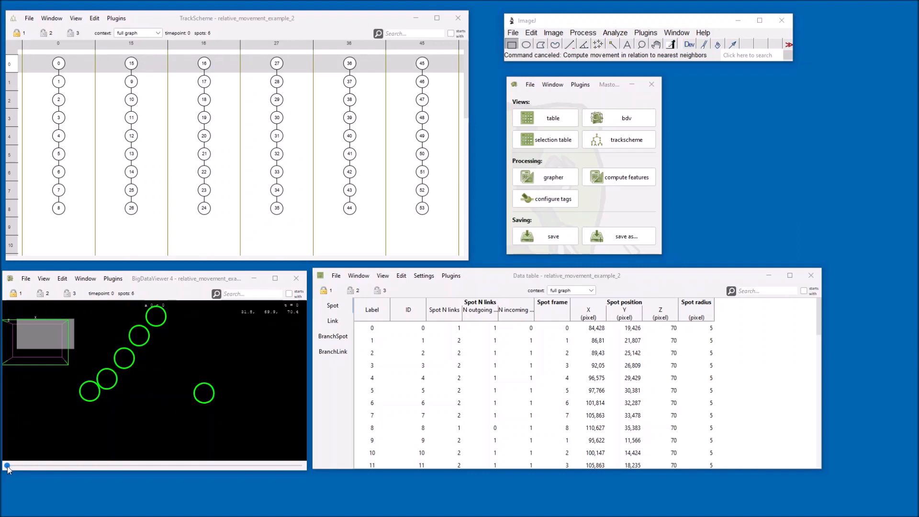
# Step: Scrub through the timepoints of the relative_movement_example_2 dataset in the BigDataViewer
pyautogui.moveTo(7, 469); pyautogui.dragTo(75, 470)
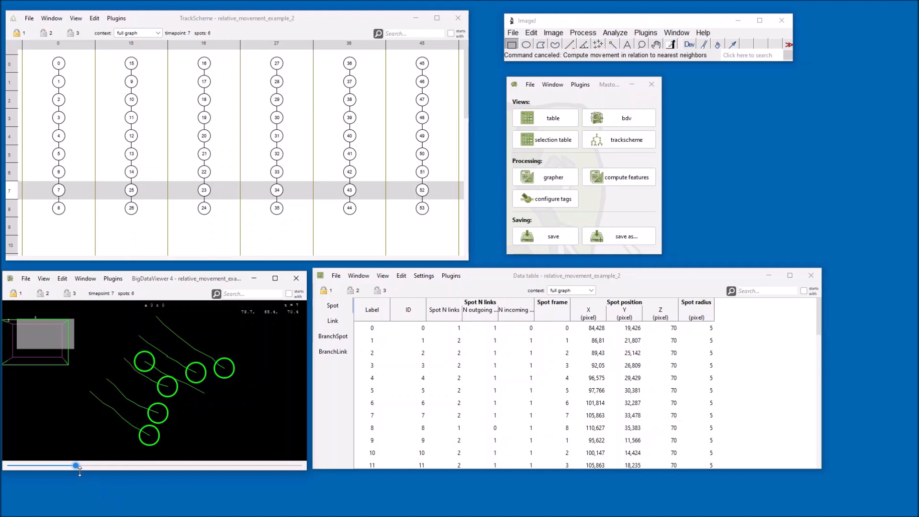
pyautogui.moveTo(77, 466); pyautogui.dragTo(6, 469)
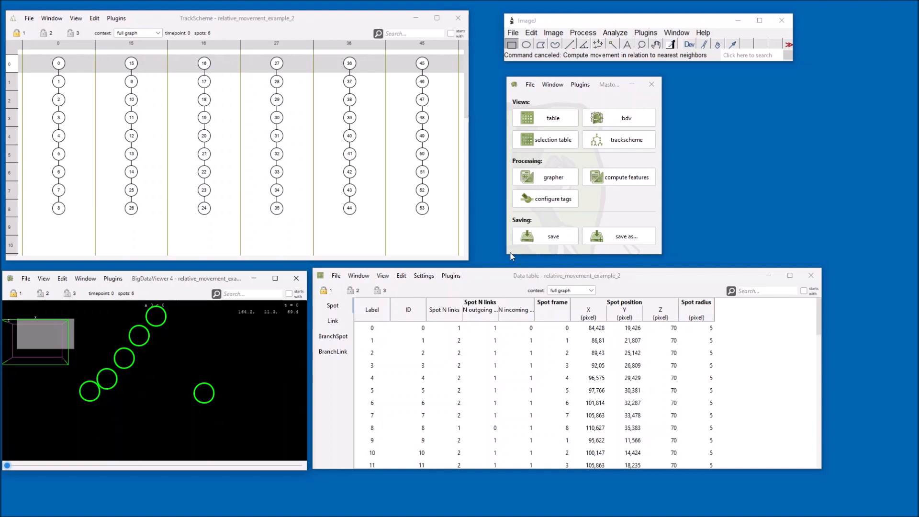
# Step: Compute the movement of spots relative to their 5 nearest neighbors, recomputing all
pyautogui.click(618, 179)
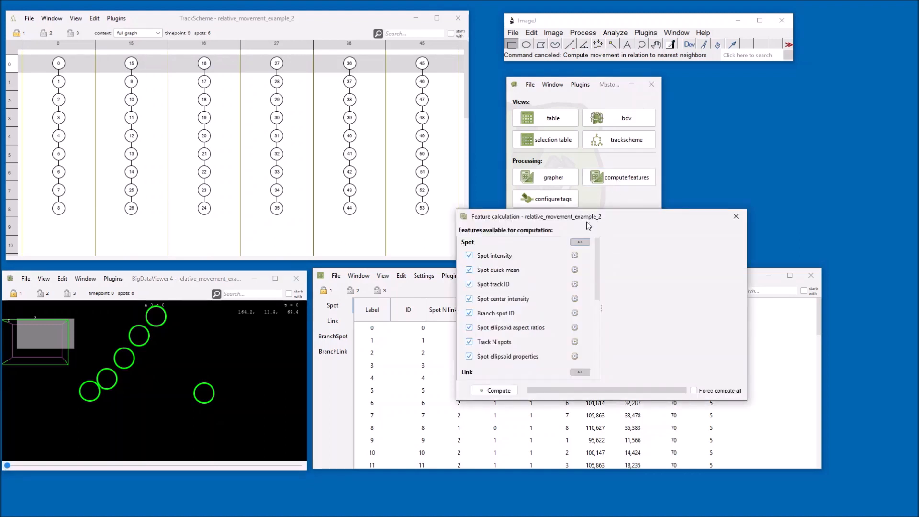
pyautogui.click(736, 216)
pyautogui.click(580, 84)
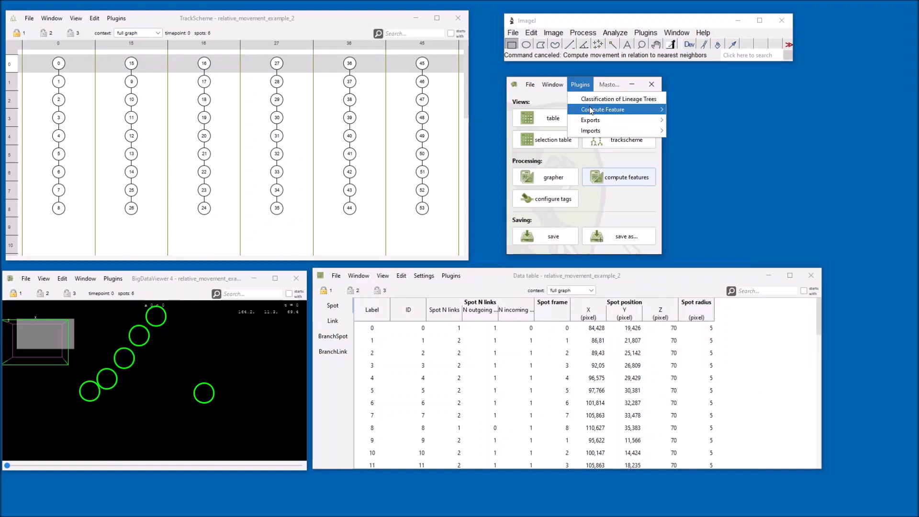
pyautogui.moveTo(591, 110)
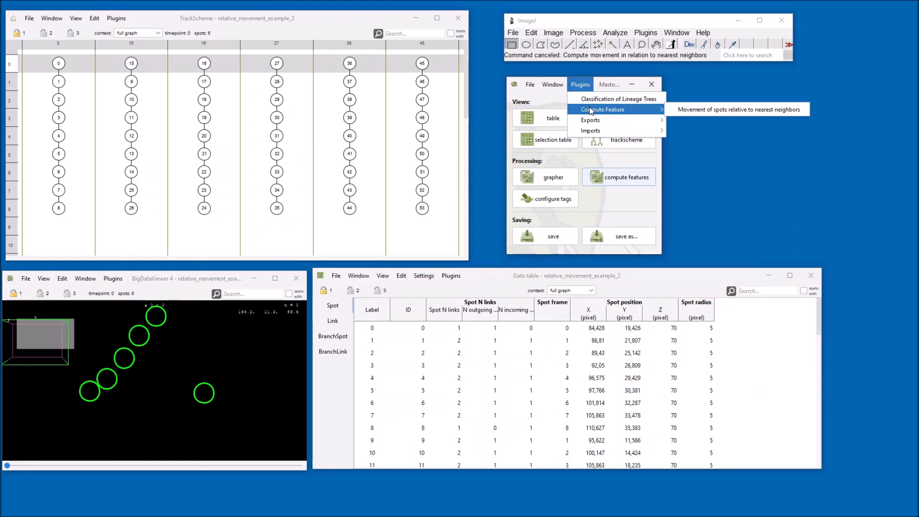
pyautogui.click(696, 112)
pyautogui.moveTo(847, 271); pyautogui.dragTo(579, 268)
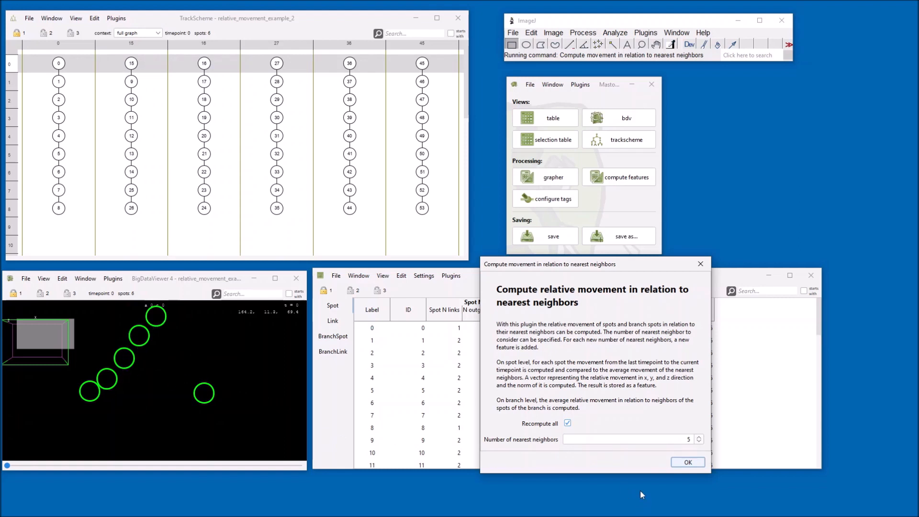
pyautogui.click(685, 461)
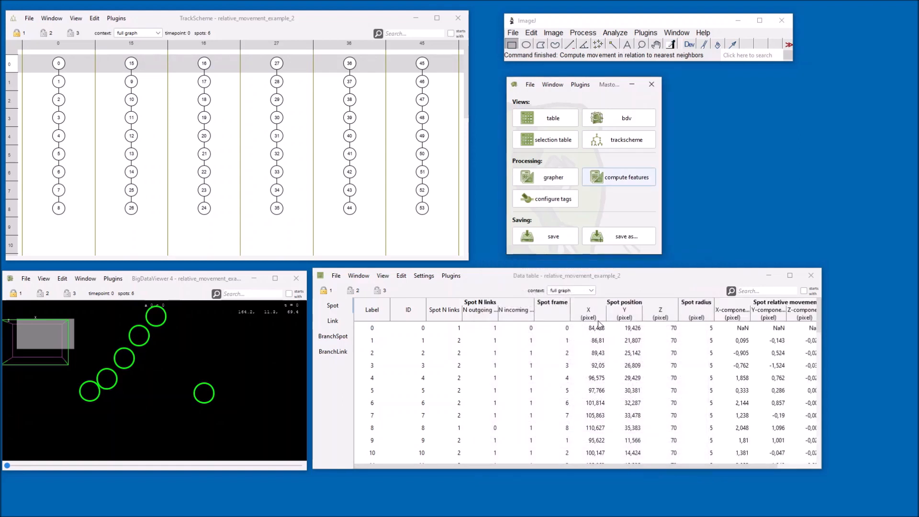
# Step: Inspect the new spot relative movement columns and the branch-spot relative movement columns in the data table
pyautogui.hscroll(2, 700, 326)
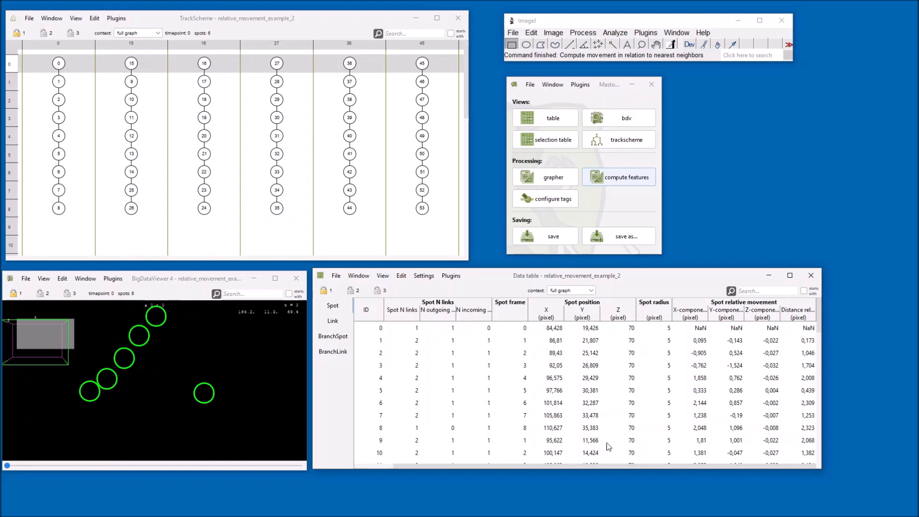
pyautogui.click(333, 337)
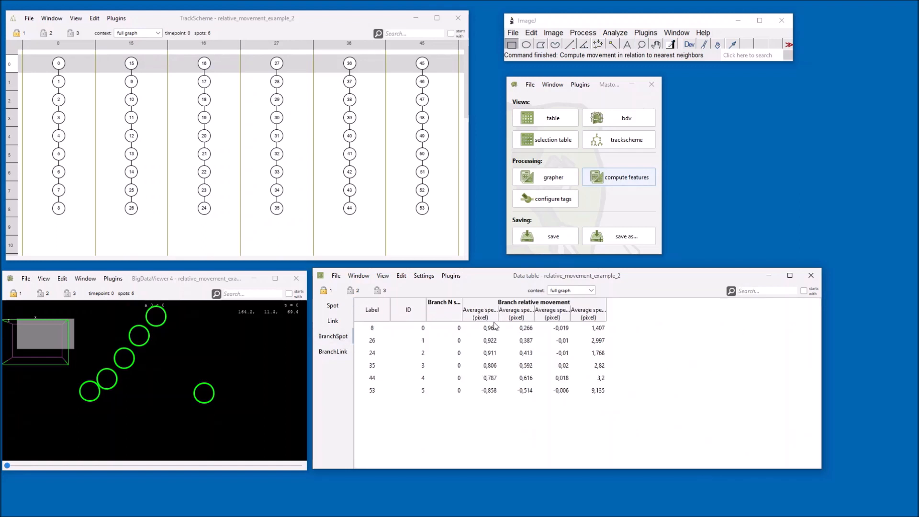
pyautogui.moveTo(498, 315); pyautogui.dragTo(535, 315)
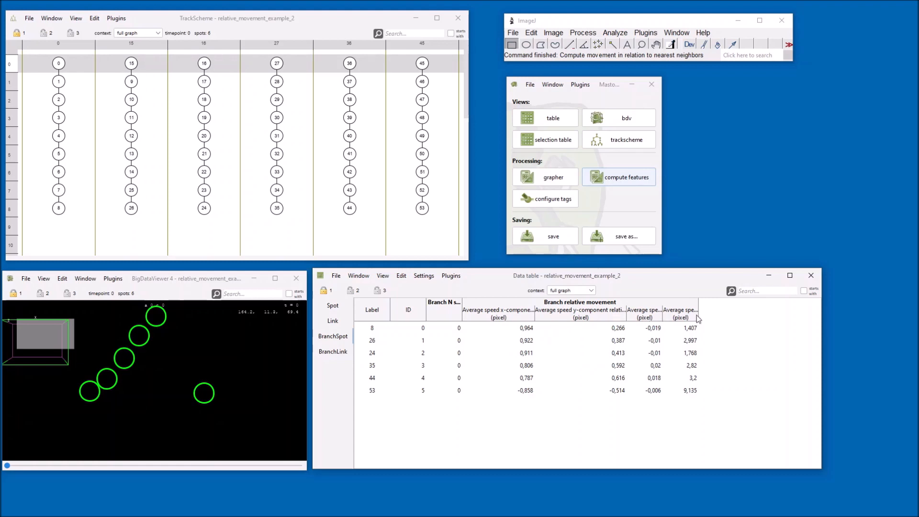
pyautogui.moveTo(662, 314); pyautogui.dragTo(800, 317)
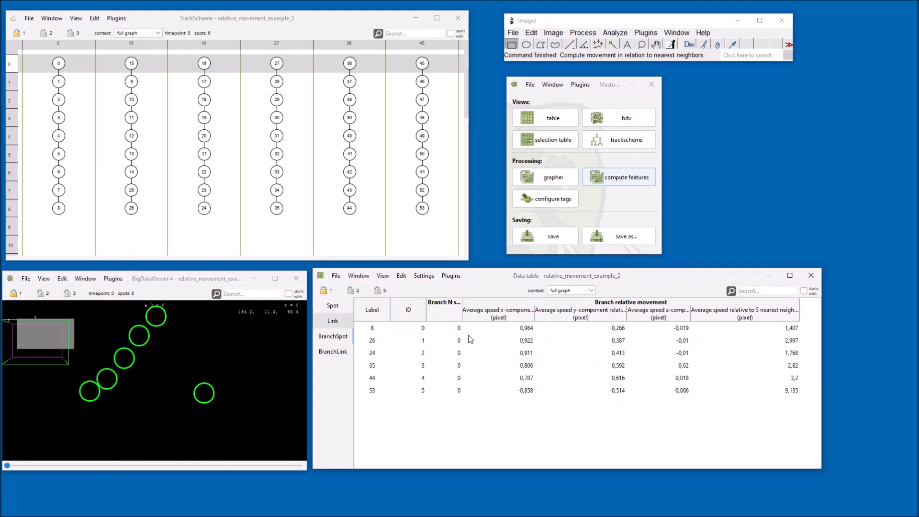
pyautogui.click(333, 305)
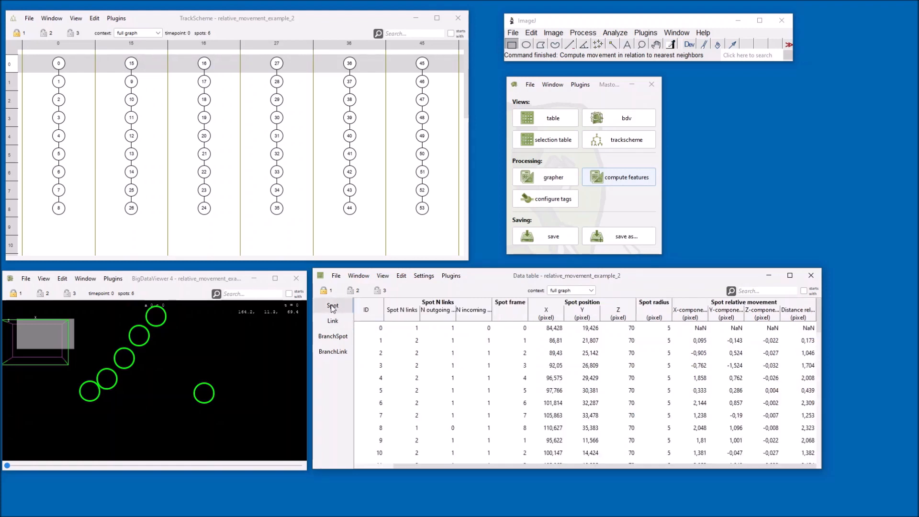
# Step: Duplicate the Number of links feature color mode in Preferences and rename the copy Relative Movement Spot
pyautogui.click(336, 276)
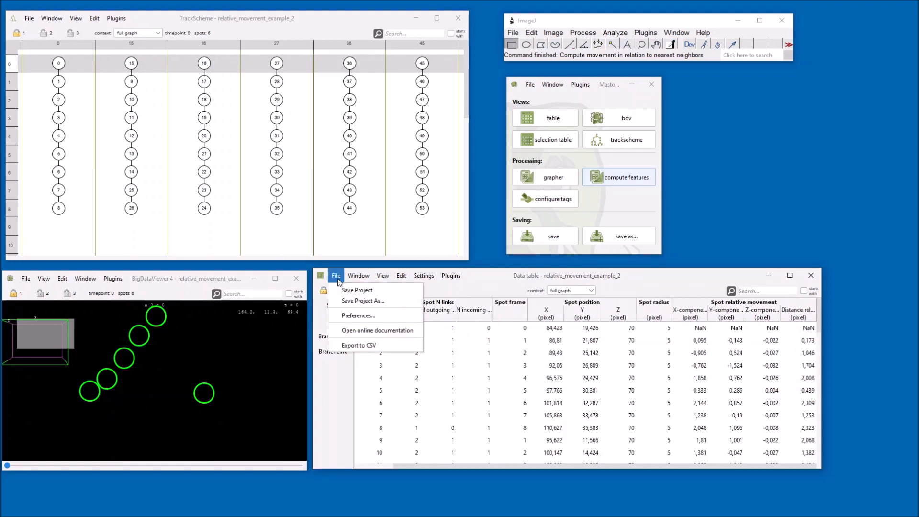
pyautogui.click(353, 316)
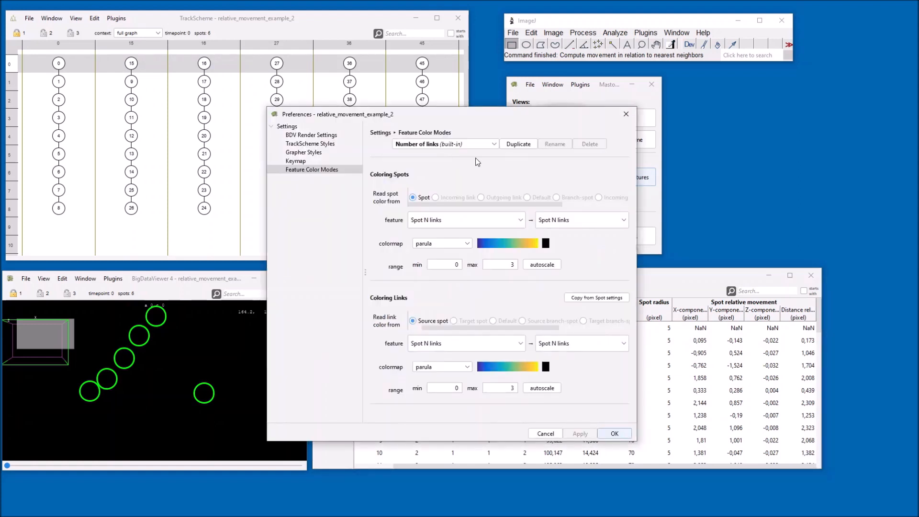
pyautogui.click(519, 145)
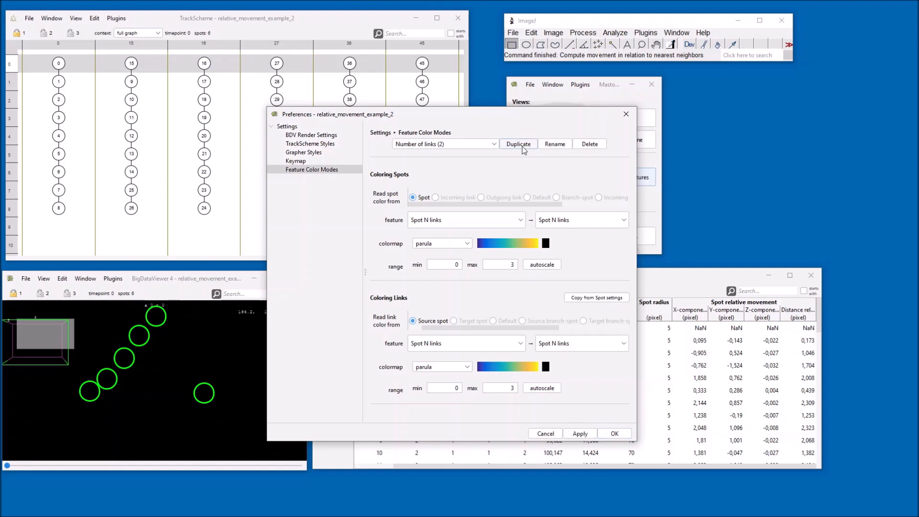
pyautogui.click(477, 146)
pyautogui.click(477, 146)
pyautogui.click(554, 144)
pyautogui.write('Relat')
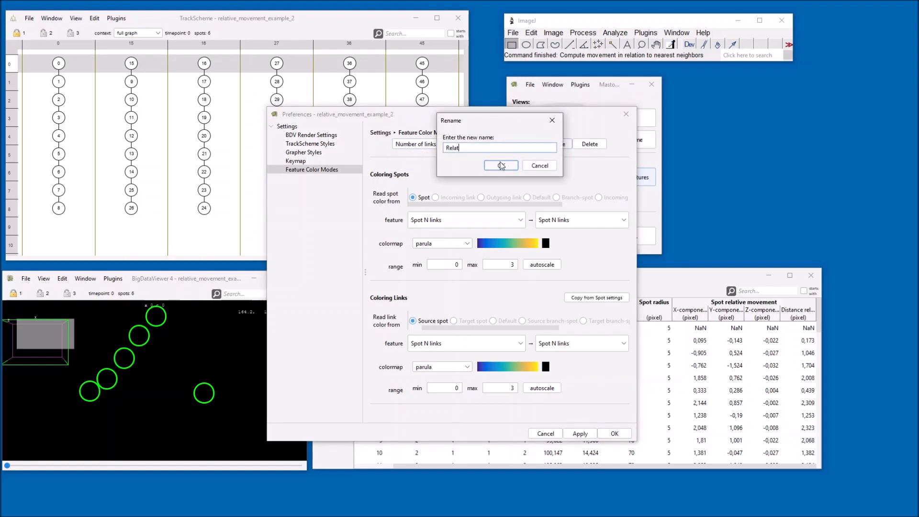
pyautogui.write('ive Movement Spot')
pyautogui.click(501, 165)
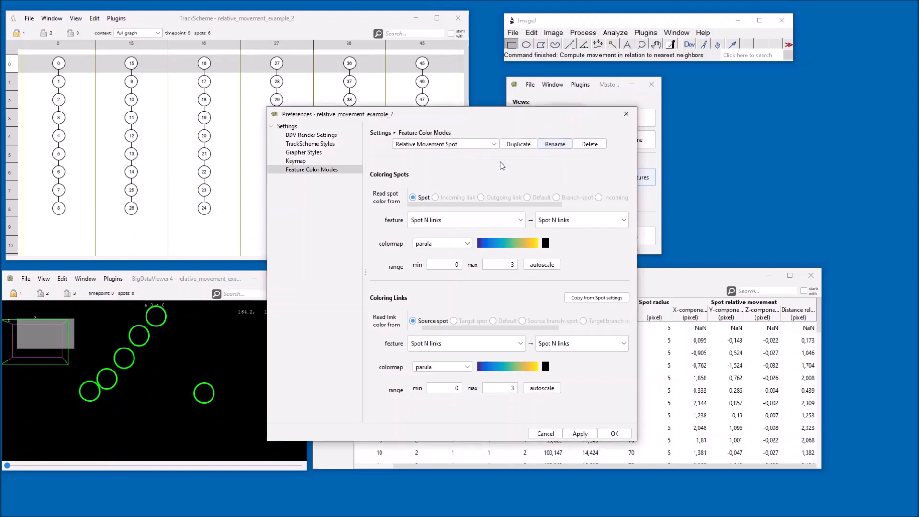
# Step: Color spots by Spot relative movement, Distance relative to 5 nearest neighbors, with an autoscaled range
pyautogui.click(445, 218)
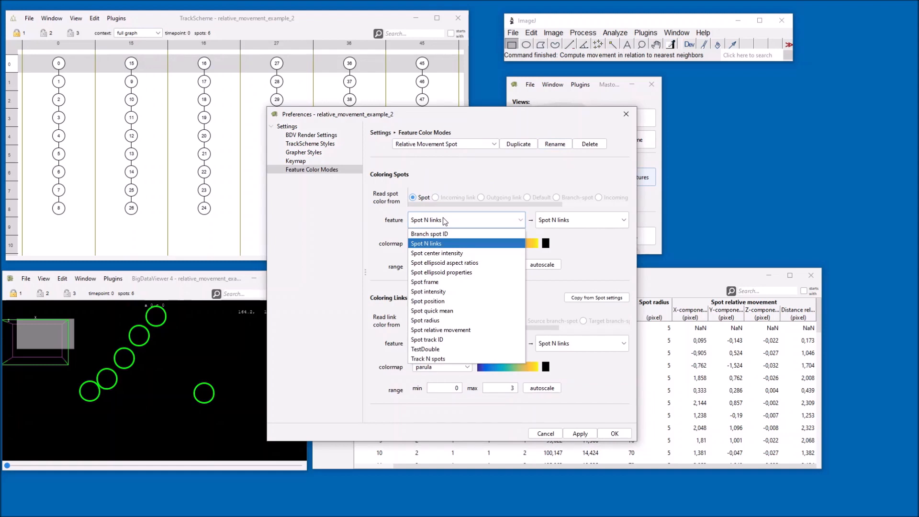
pyautogui.click(460, 331)
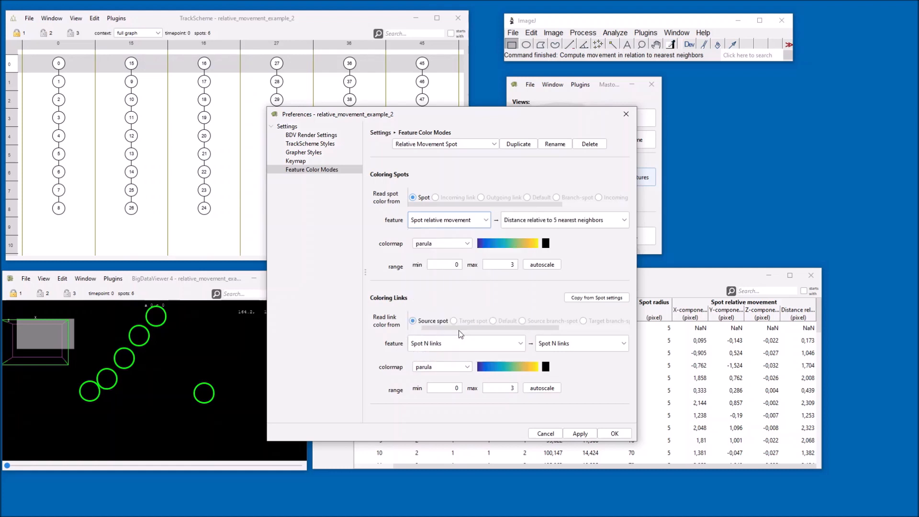
pyautogui.click(526, 223)
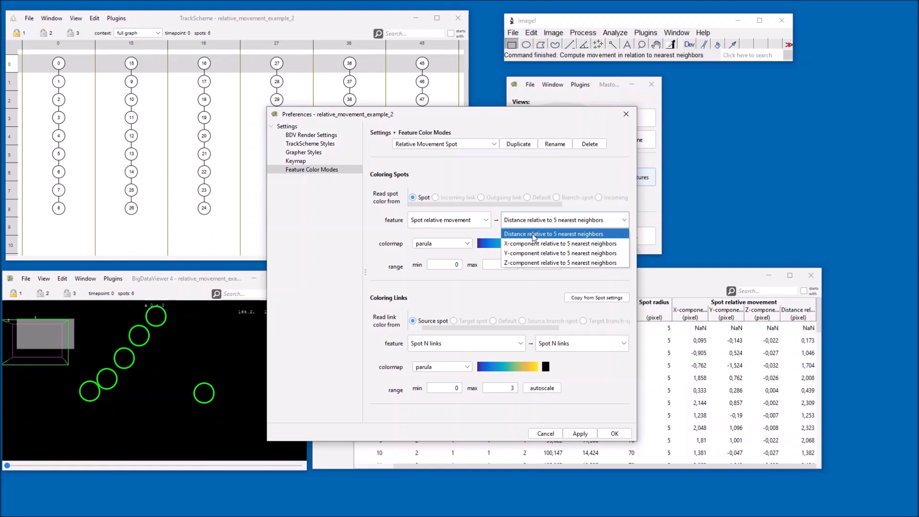
pyautogui.click(533, 235)
pyautogui.click(537, 267)
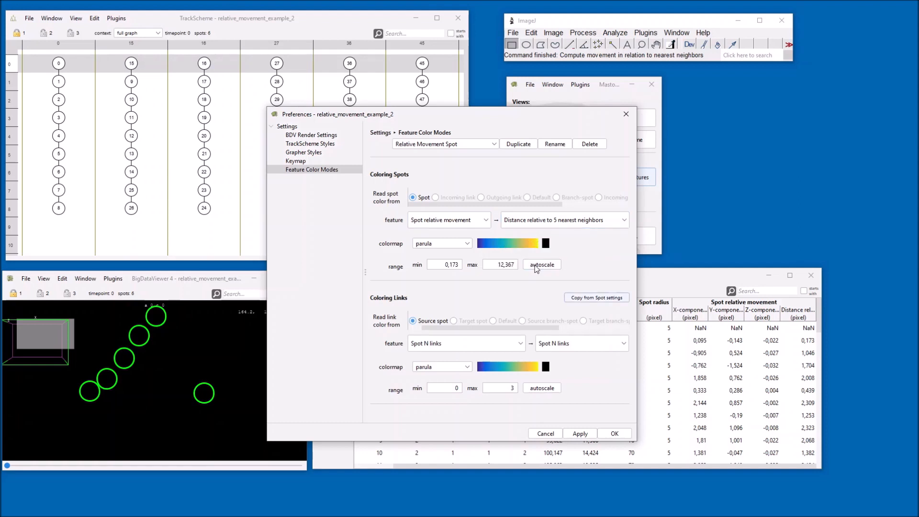
# Step: Copy the spot coloring settings to the link coloring and apply the color mode
pyautogui.click(585, 298)
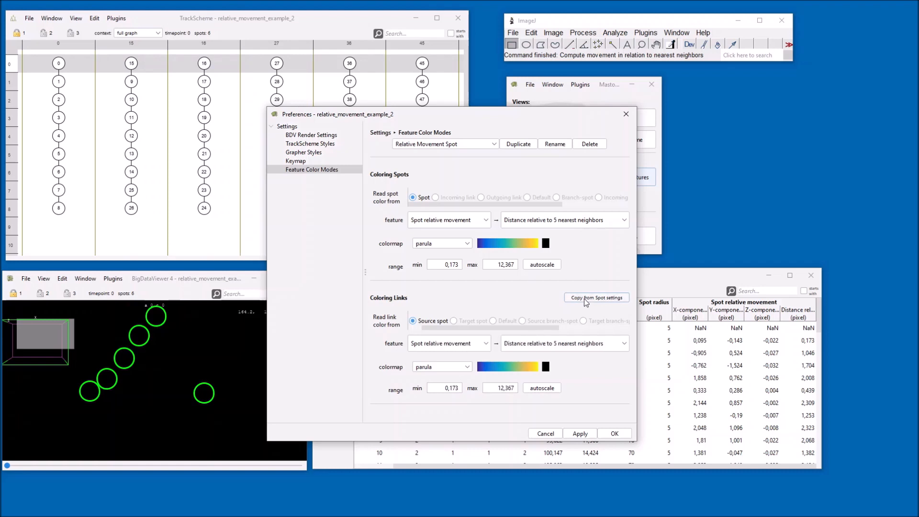
pyautogui.click(579, 436)
pyautogui.click(615, 433)
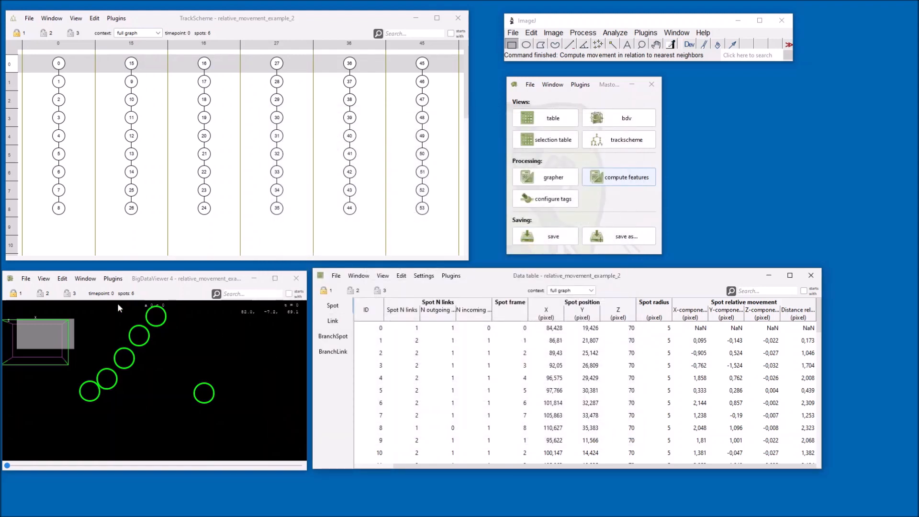
# Step: Color the BigDataViewer spots with the Relative Movement Spot mode and move to timepoint 4
pyautogui.click(44, 279)
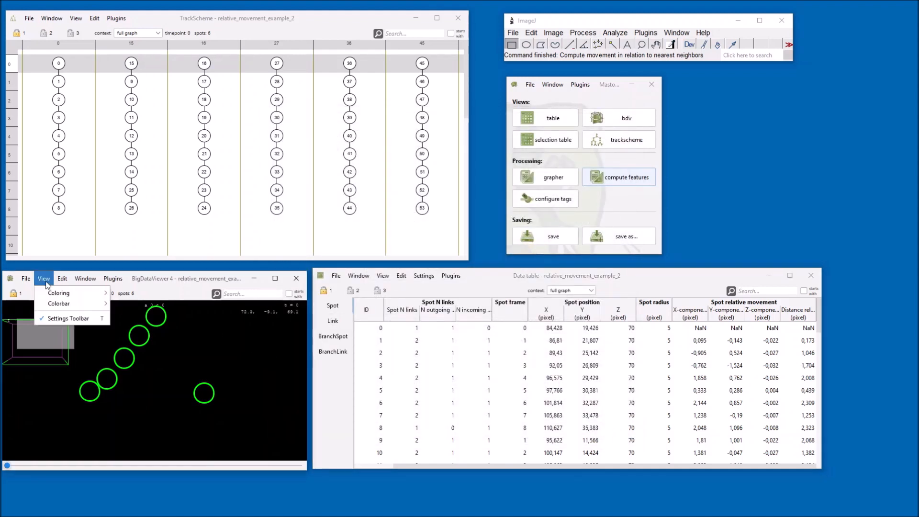
pyautogui.moveTo(66, 293)
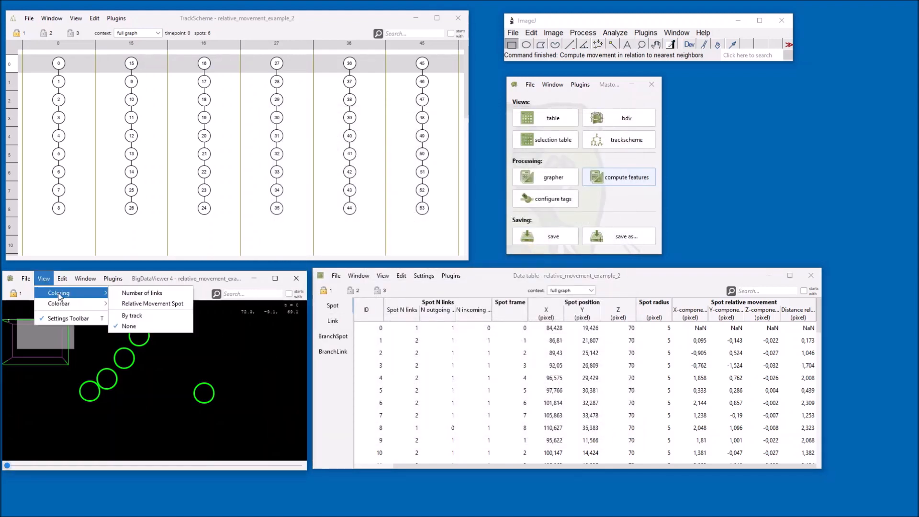
pyautogui.click(146, 301)
pyautogui.moveTo(13, 465); pyautogui.dragTo(46, 473)
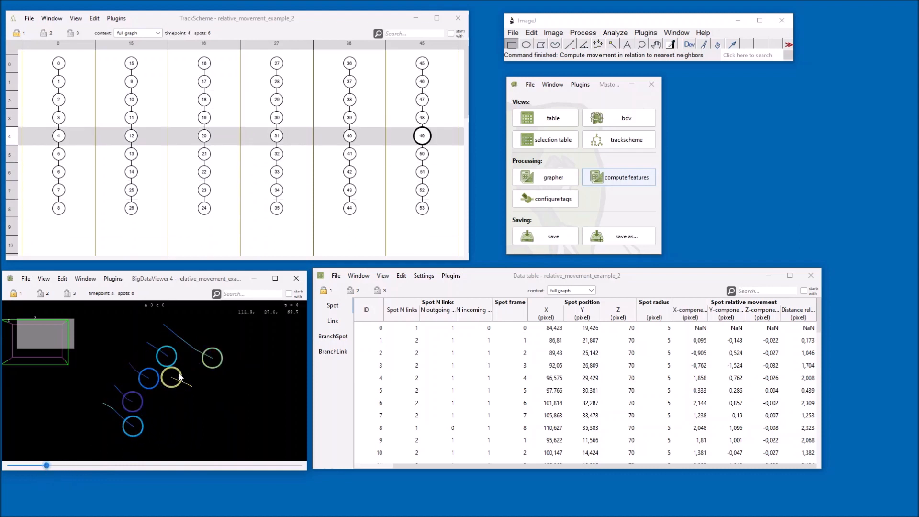
pyautogui.moveTo(48, 468)
pyautogui.mouseDown()
pyautogui.moveTo(72, 468)
pyautogui.moveTo(47, 469)
pyautogui.mouseUp()
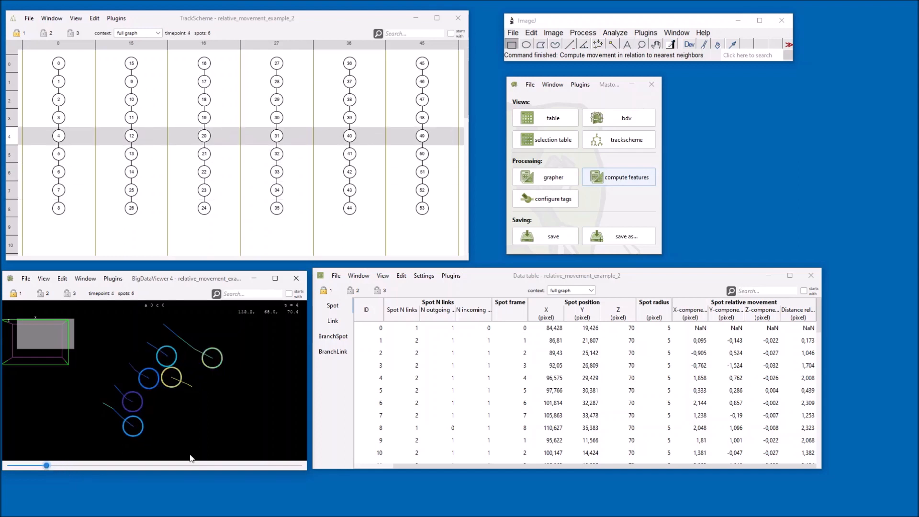
# Step: Color the TrackScheme nodes with the Relative Movement Spot mode
pyautogui.click(51, 18)
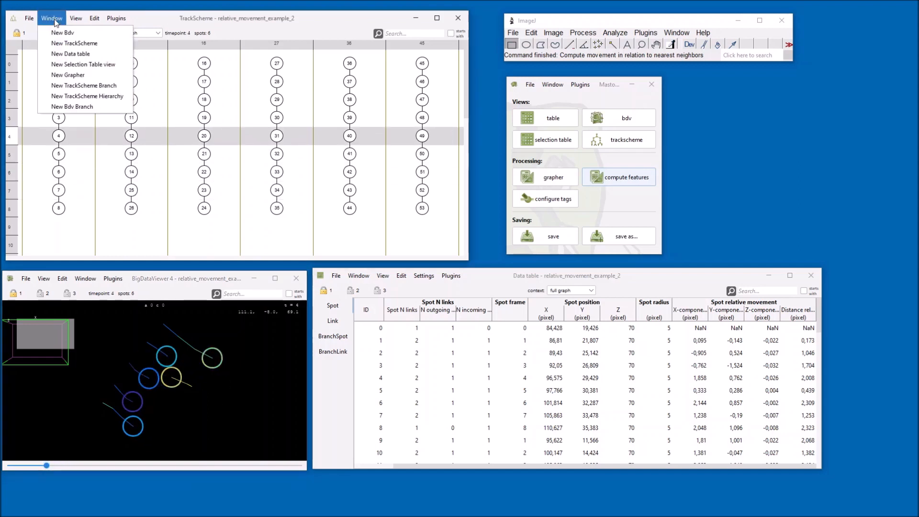
pyautogui.moveTo(76, 19)
pyautogui.moveTo(96, 32)
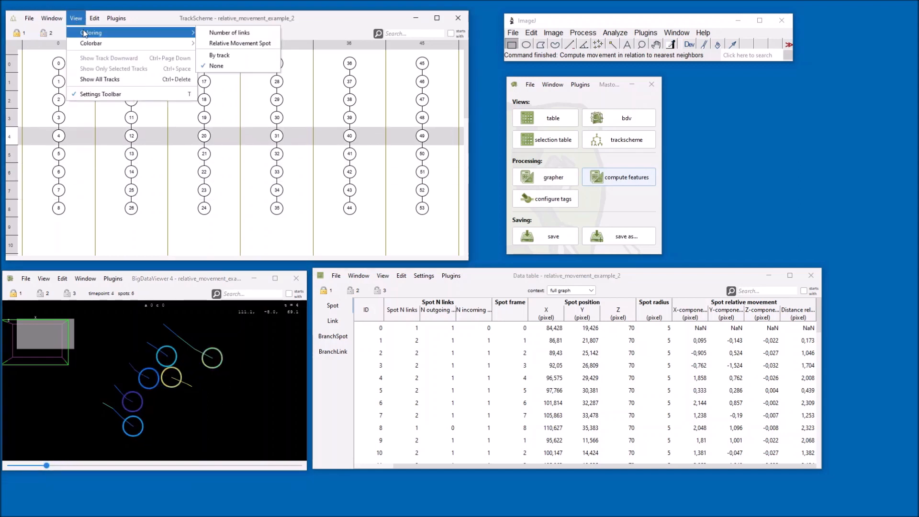
pyautogui.click(222, 49)
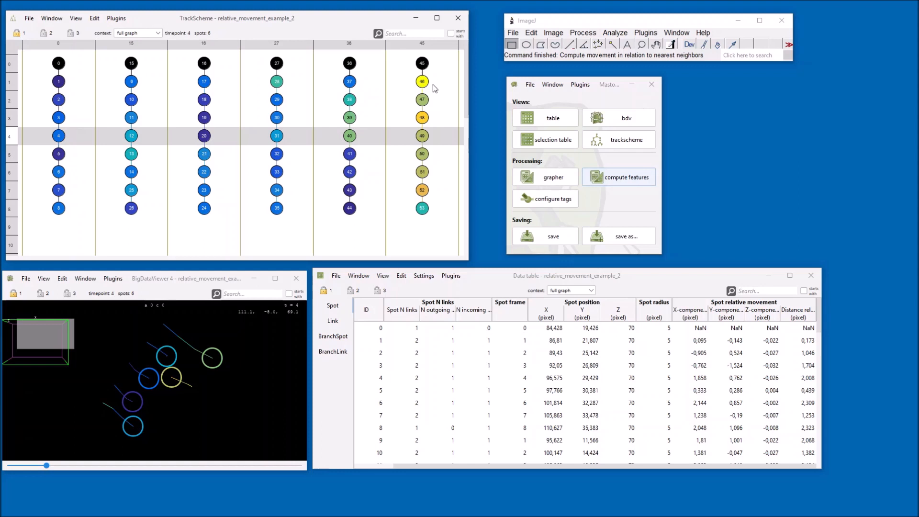
# Step: Color the data table rows with the Relative Movement Spot mode
pyautogui.click(382, 276)
pyautogui.moveTo(397, 290)
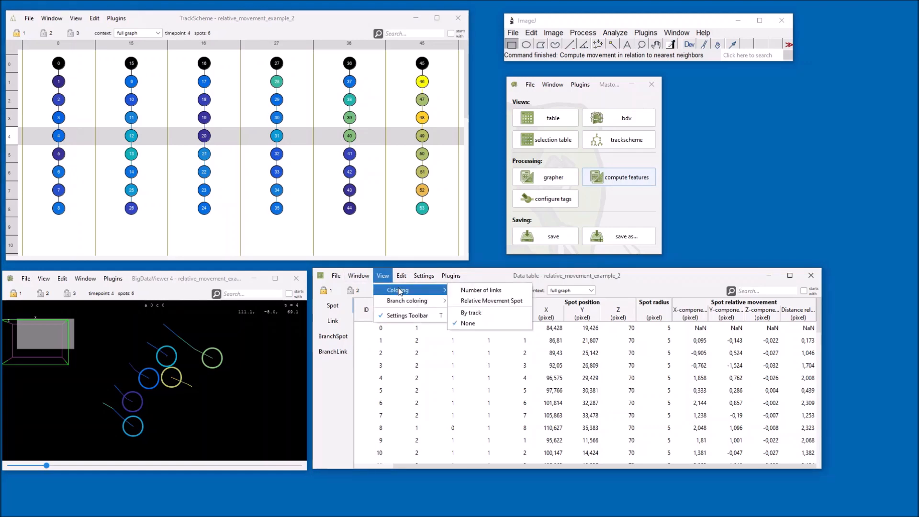
pyautogui.click(482, 291)
pyautogui.scroll(-10, 430, 389)
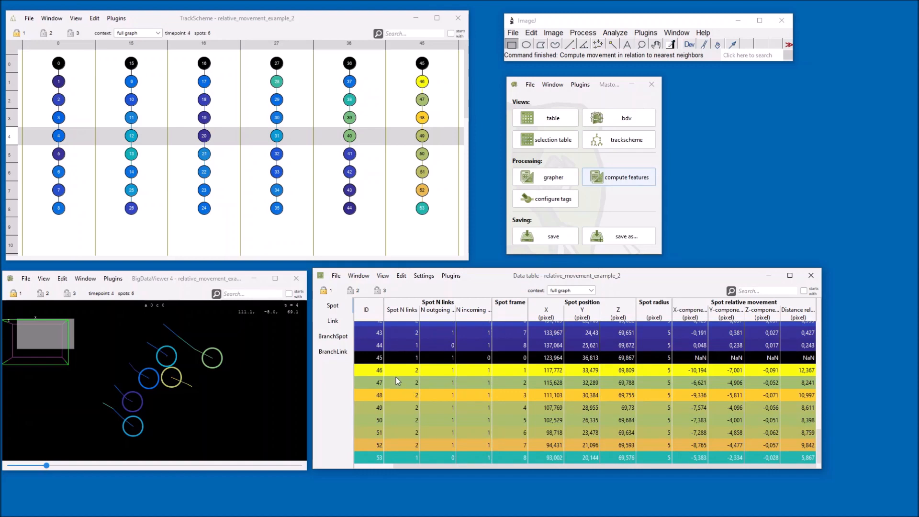
# Step: Step through the rows of the last track's spots and view the branch-spot table to examine their relative movement
pyautogui.click(402, 383)
pyautogui.click(407, 395)
pyautogui.click(408, 406)
pyautogui.click(411, 420)
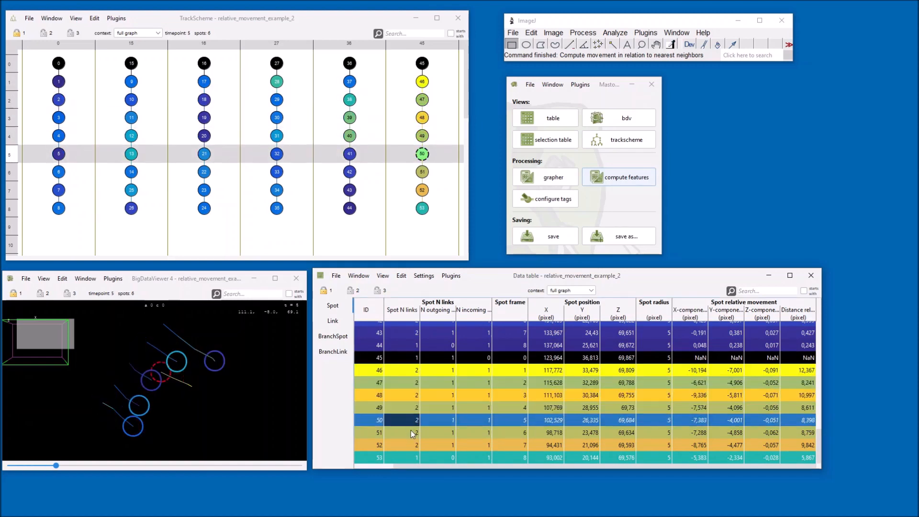
pyautogui.click(408, 407)
pyautogui.click(403, 395)
pyautogui.click(398, 383)
pyautogui.click(393, 371)
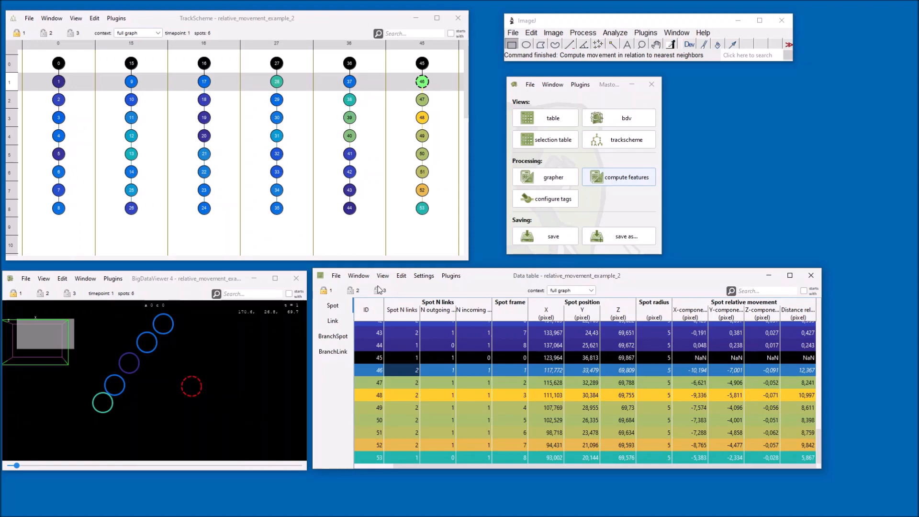
pyautogui.click(340, 336)
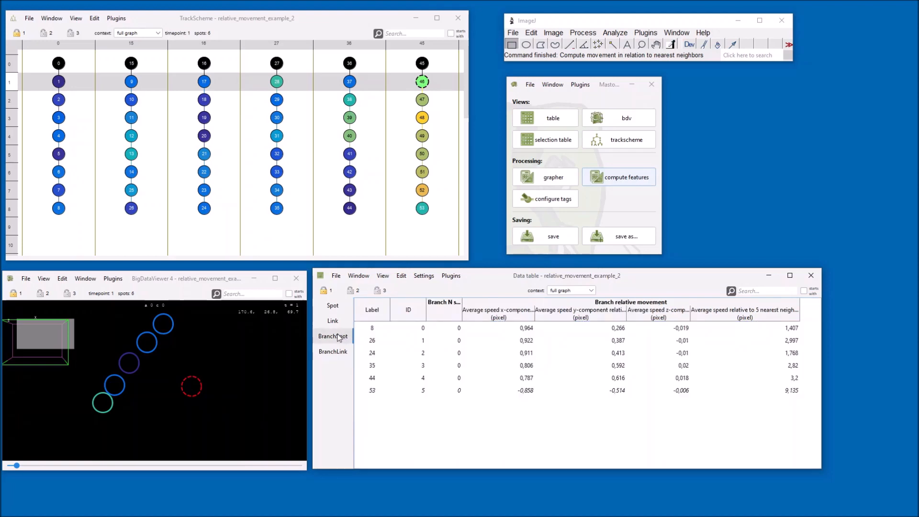
# Step: Open the preferences, duplicate the Relative Movement Spot color mode and rename the copy Relative Movement BranchSpot
pyautogui.click(337, 276)
pyautogui.click(357, 315)
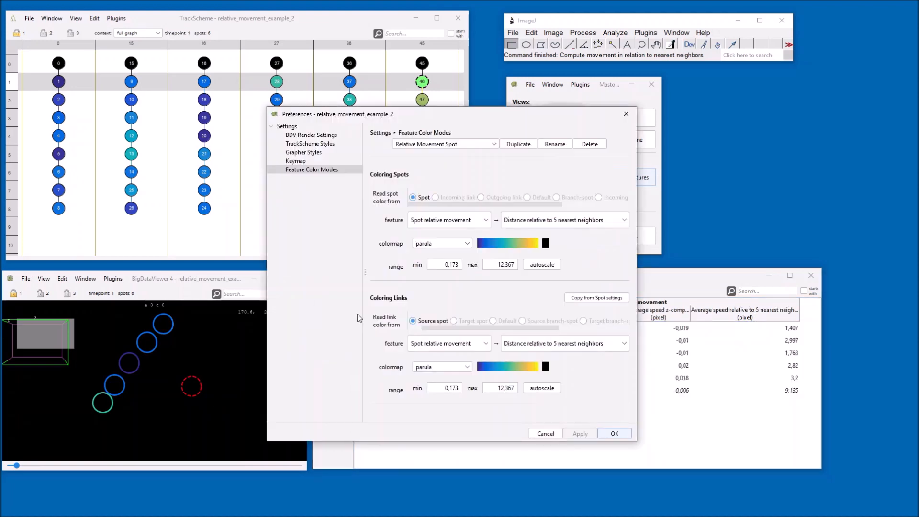
pyautogui.click(519, 145)
pyautogui.click(555, 145)
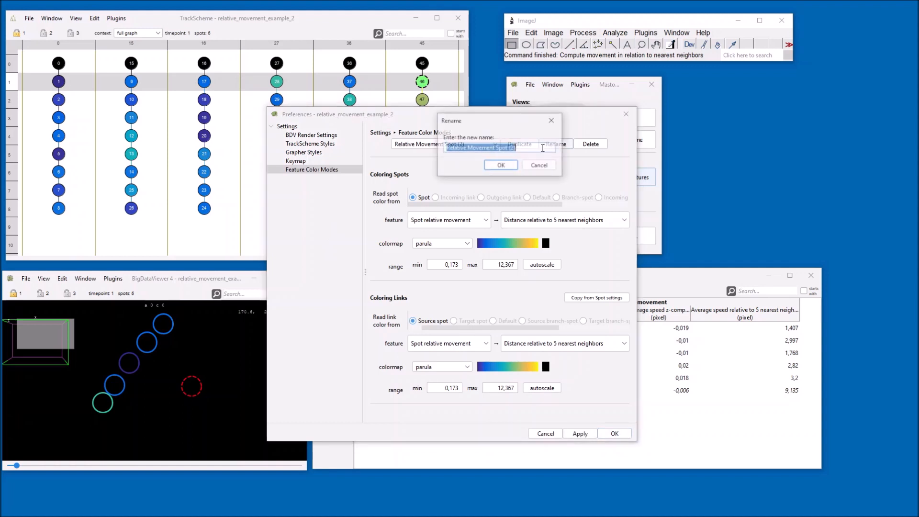
pyautogui.click(500, 149)
pyautogui.moveTo(496, 149); pyautogui.dragTo(565, 161)
pyautogui.write('BranchSpot')
pyautogui.click(510, 167)
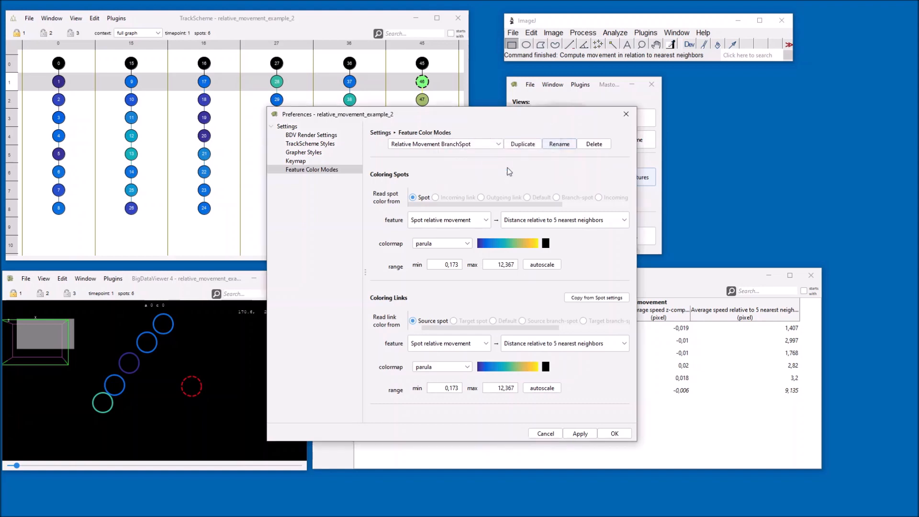
# Step: Make spots read color from Branch-spot using Branch relative movement → Average speed relative to 5 nearest neighbors, then autoscale the range
pyautogui.hscroll(3, 553, 194)
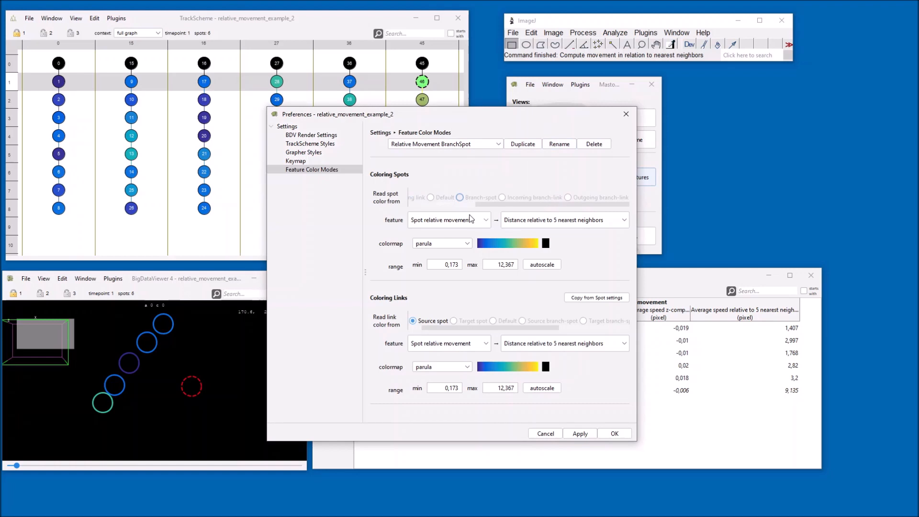
pyautogui.click(460, 197)
pyautogui.click(457, 216)
pyautogui.click(456, 239)
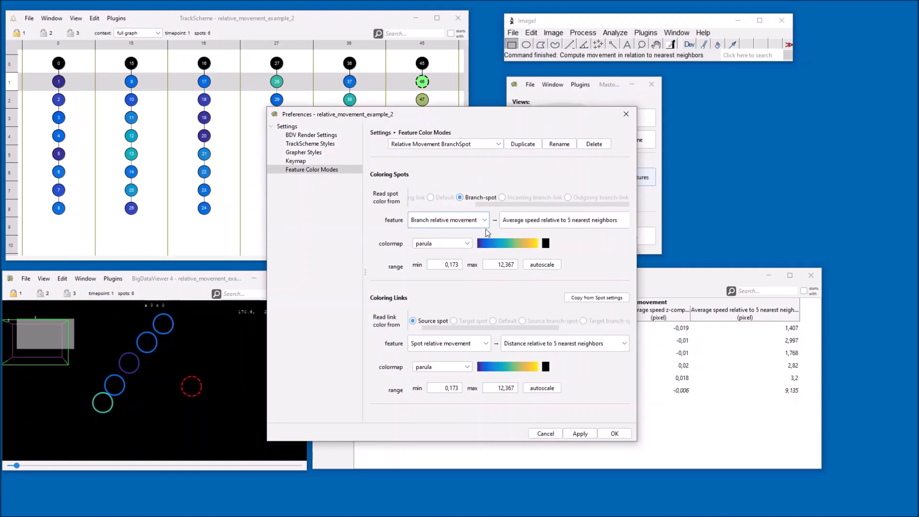
pyautogui.click(514, 223)
pyautogui.click(518, 234)
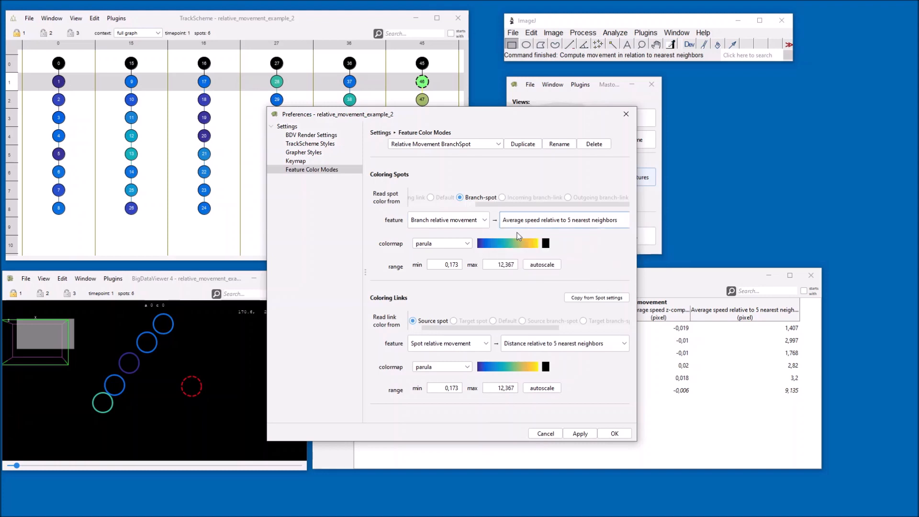
pyautogui.click(539, 266)
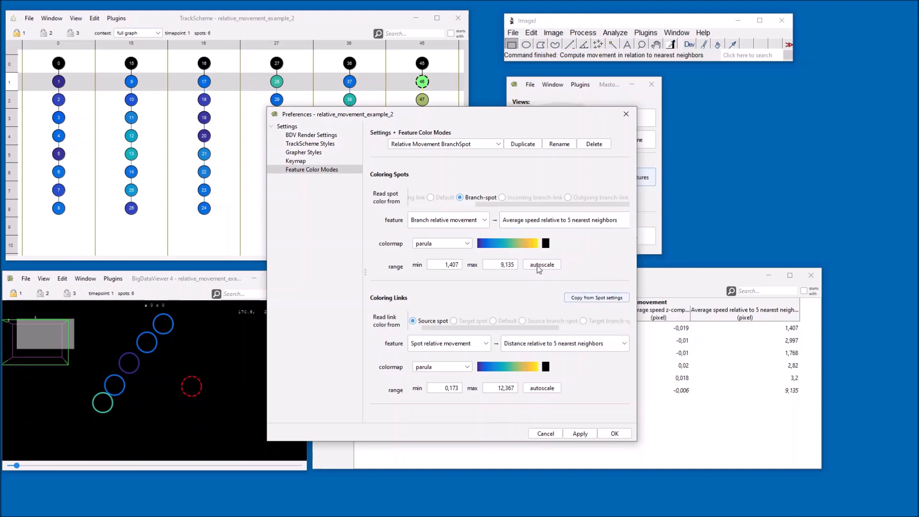
# Step: Copy the spot coloring settings to the link coloring and apply the color mode
pyautogui.click(574, 298)
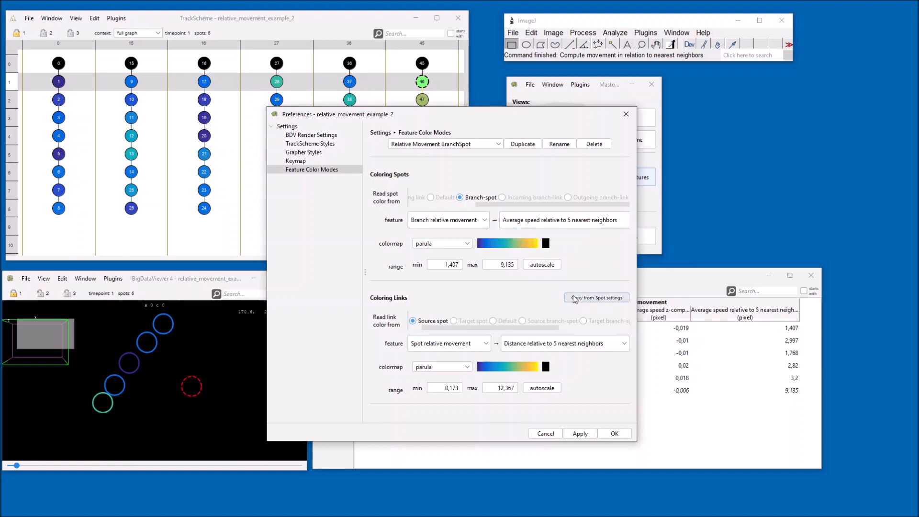
pyautogui.click(579, 434)
pyautogui.click(604, 433)
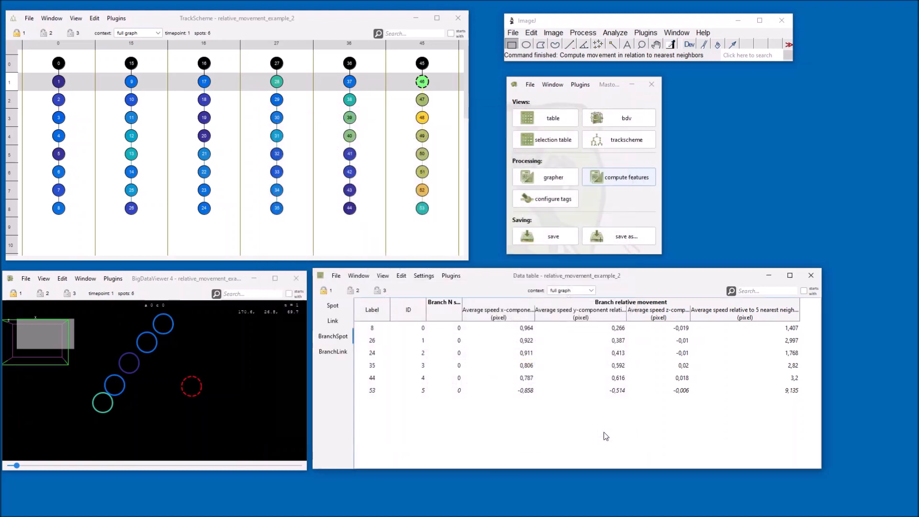
# Step: Open a new BigDataViewer Branch window and move it to timepoint 8
pyautogui.click(96, 279)
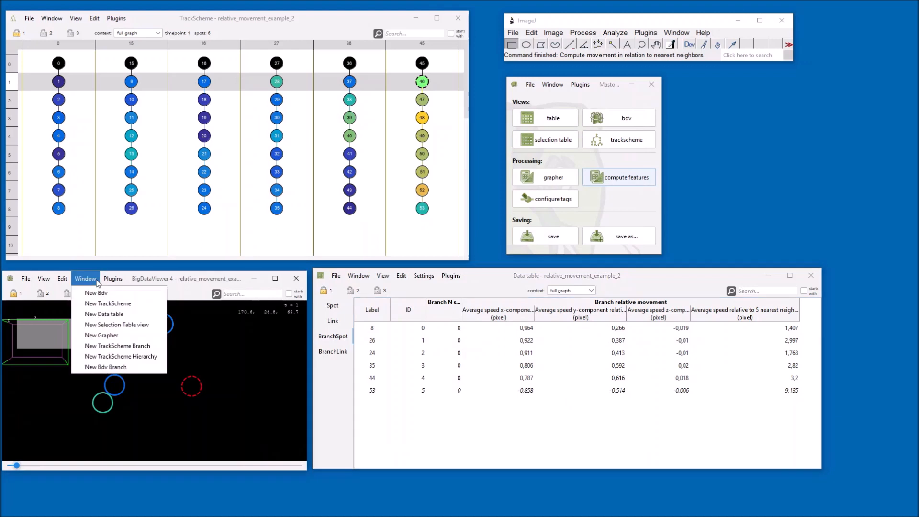
pyautogui.click(135, 364)
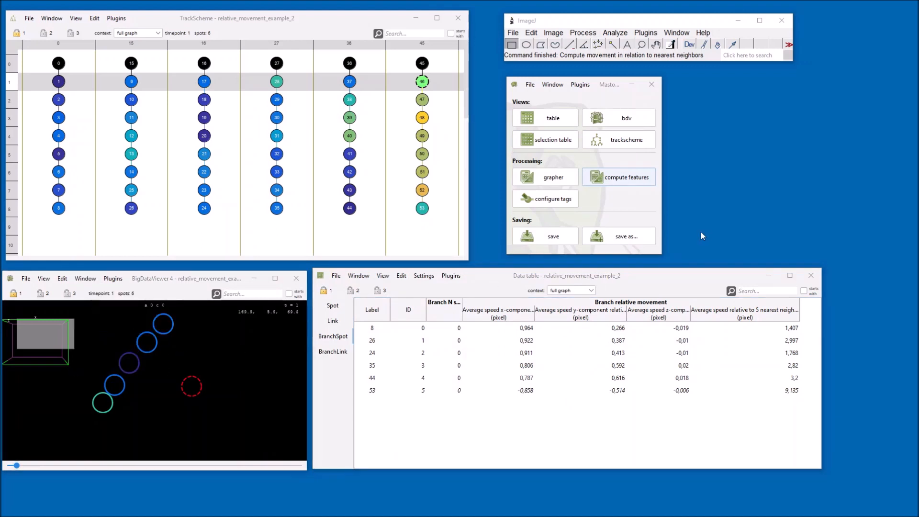
pyautogui.moveTo(754, 157); pyautogui.dragTo(542, 271)
pyautogui.moveTo(351, 446); pyautogui.dragTo(428, 451)
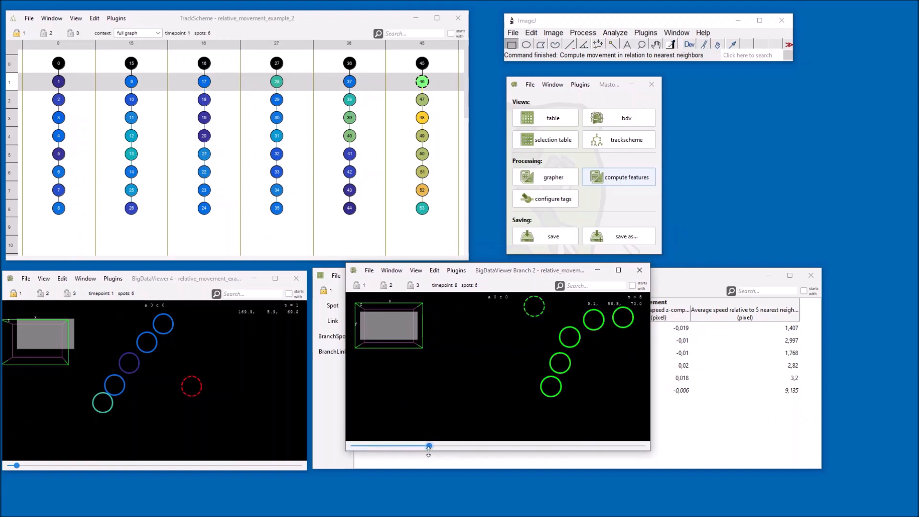
# Step: Color the BigDataViewer Branch spots with the Relative Movement BranchSpot branch coloring mode
pyautogui.click(370, 271)
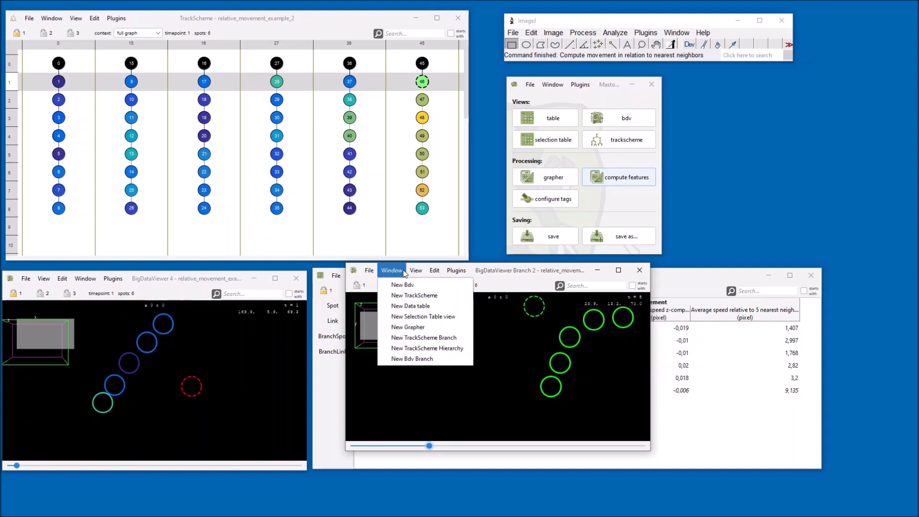
pyautogui.moveTo(416, 272)
pyautogui.moveTo(440, 287)
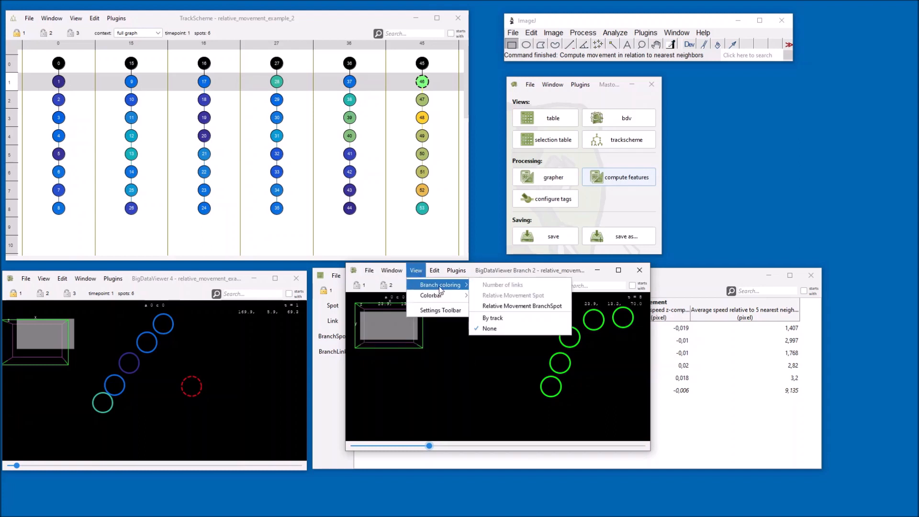
pyautogui.click(498, 307)
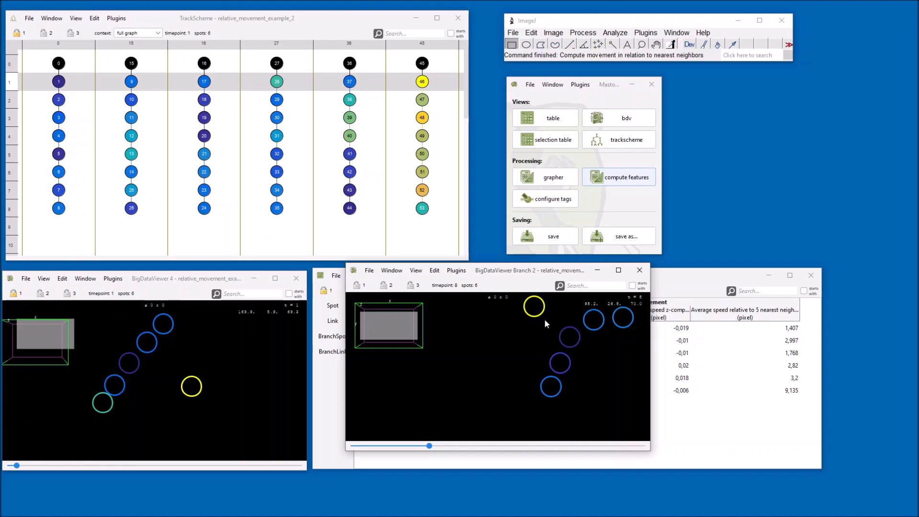
# Step: Color the data table's branch-spot rows with the Relative Movement BranchSpot branch coloring mode
pyautogui.click(689, 284)
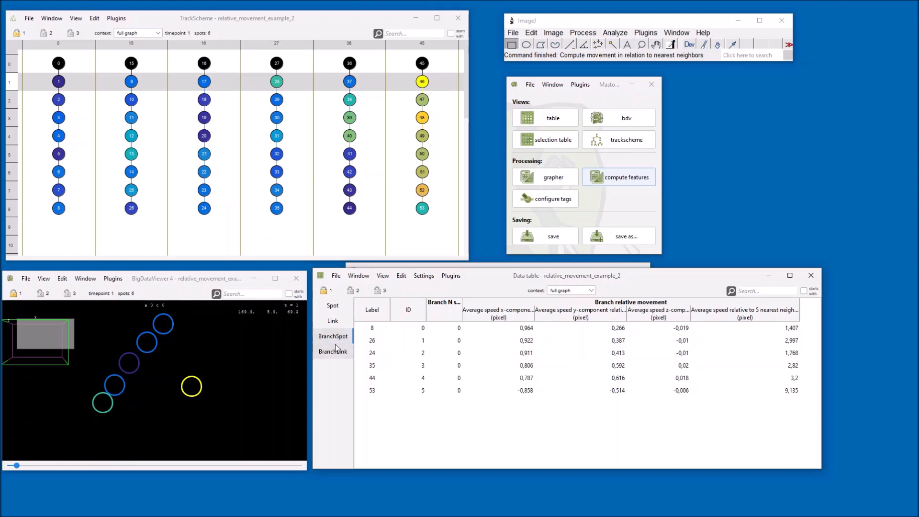
pyautogui.click(383, 276)
pyautogui.moveTo(417, 300)
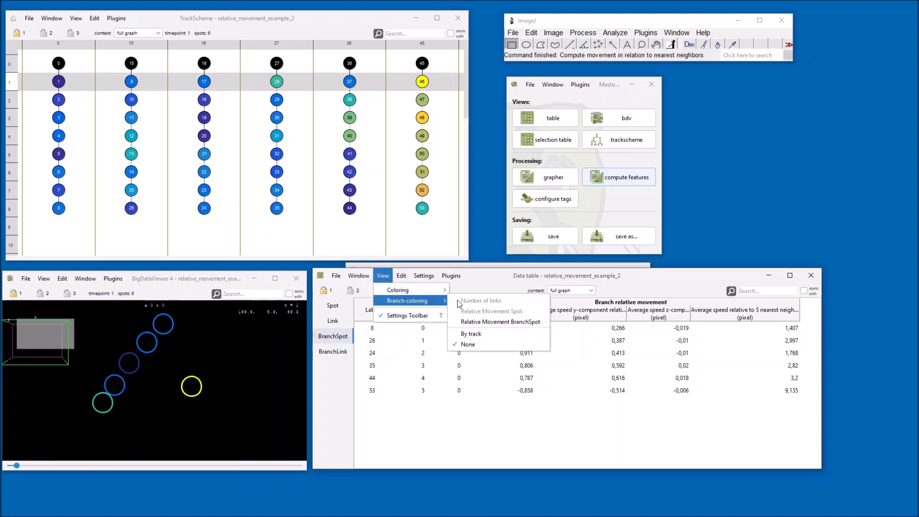
pyautogui.click(469, 322)
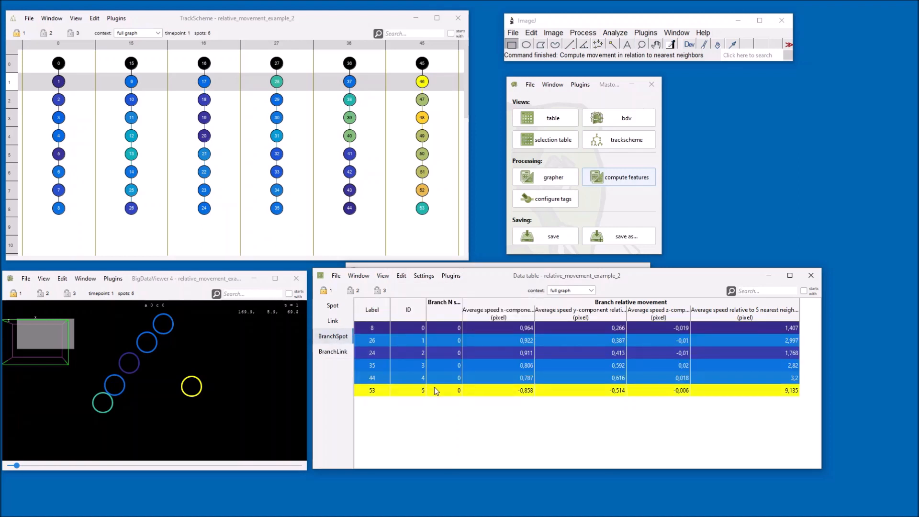